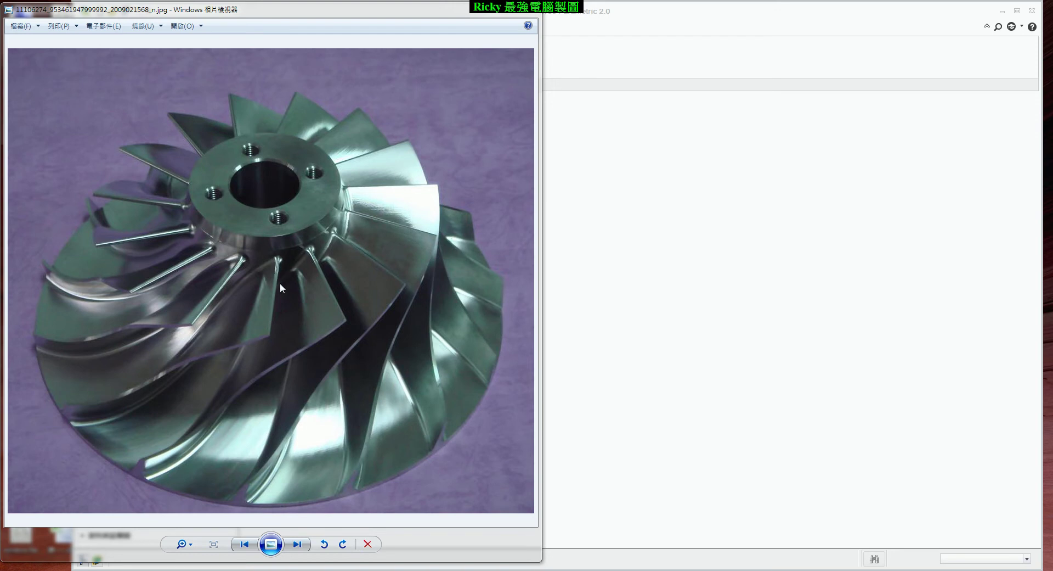
- Create the new solid part PRT0001 in Creo and show the datum planes
left_click(752, 269)
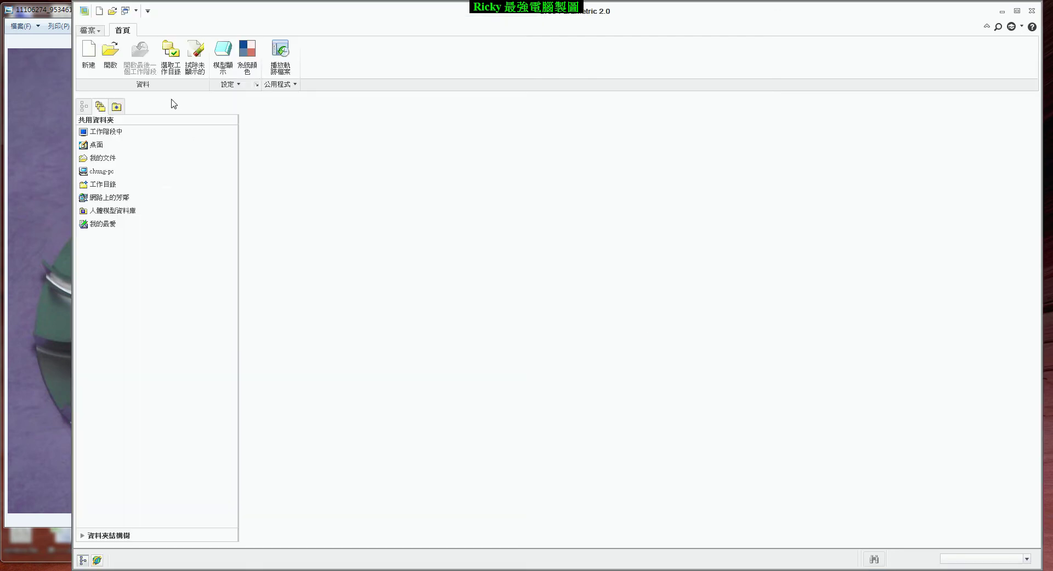
left_click(87, 58)
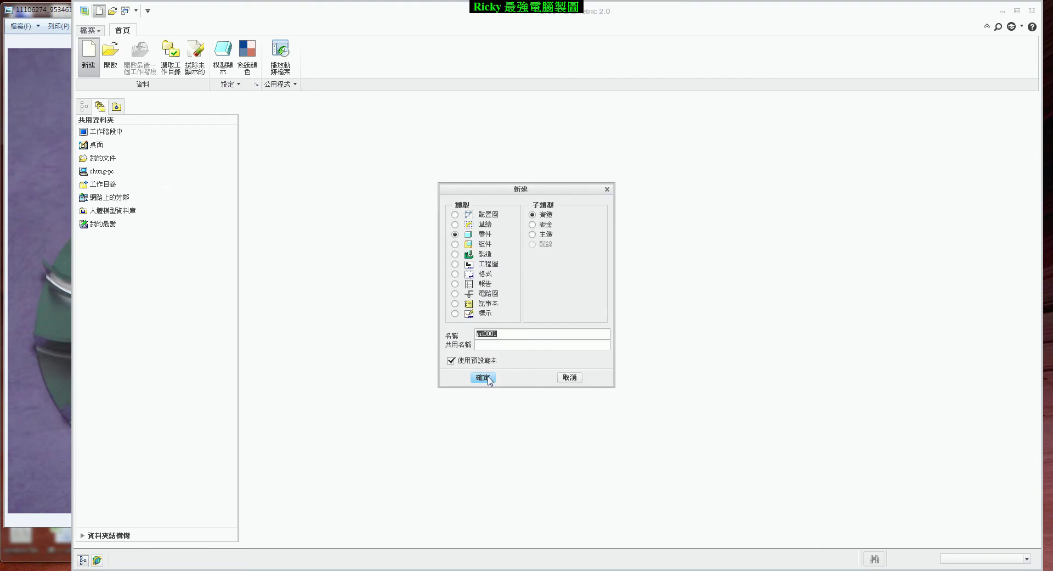
left_click(483, 378)
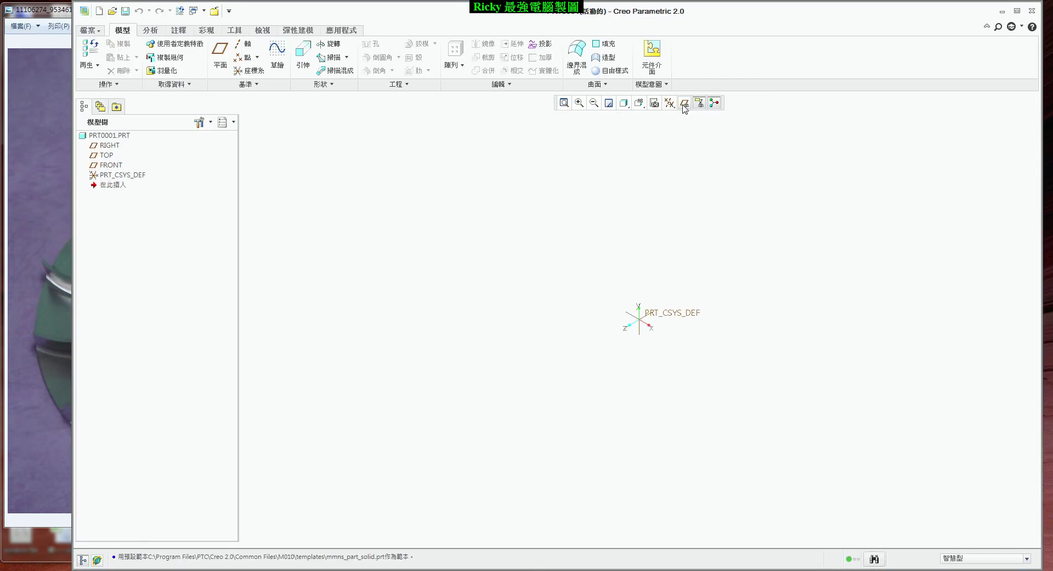
left_click(684, 104)
- Start a sketch on FRONT, hide datum planes, and draw a vertical centerline on the axis
left_click(277, 54)
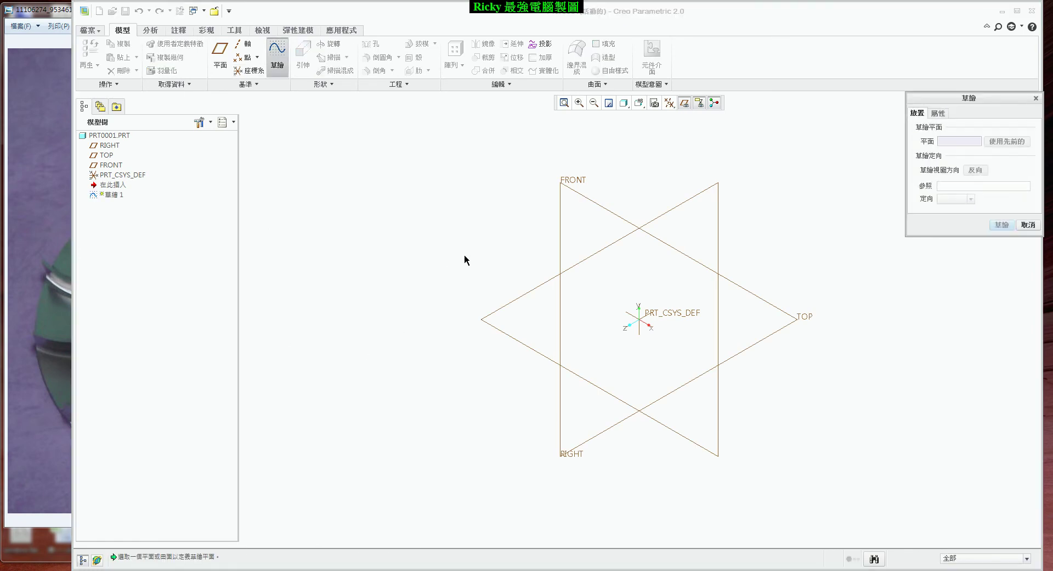
left_click(583, 197)
left_click(1002, 225)
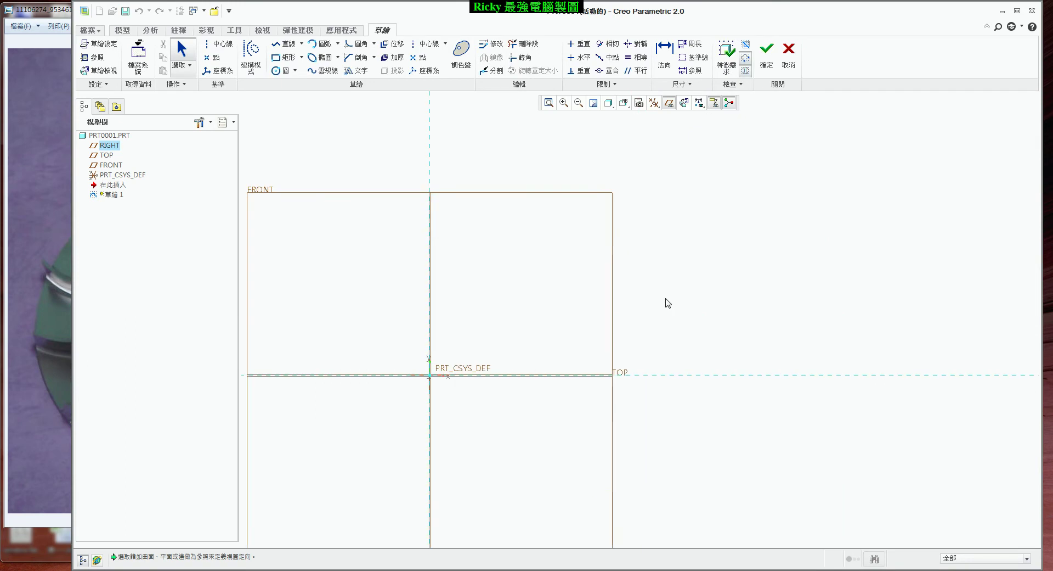
left_click(669, 102)
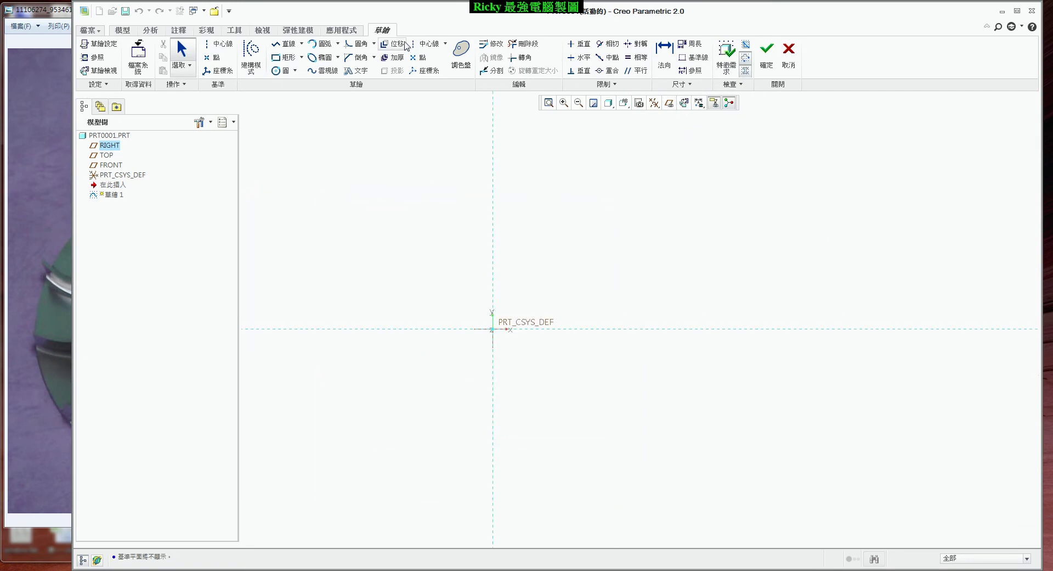
left_click(219, 44)
left_click(493, 184)
left_click(493, 398)
middle_click(597, 272)
- Draw the closed L-shaped hub profile, 400 tall and 500 wide, from the origin
left_click(285, 44)
left_click(493, 328)
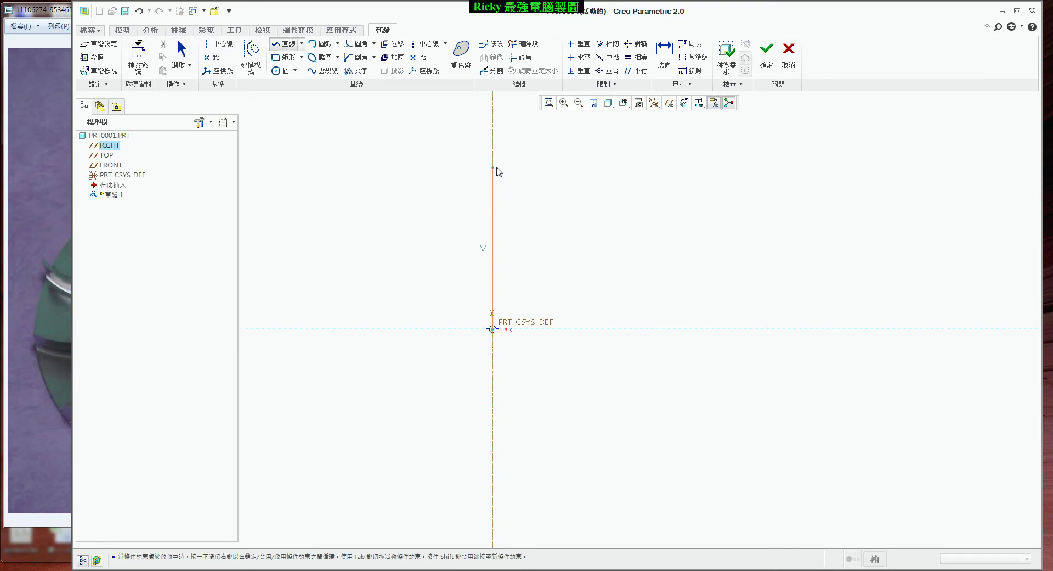
left_click(496, 167)
left_click(536, 199)
left_click(533, 294)
left_click(703, 294)
left_click(703, 329)
left_click(493, 328)
middle_click(599, 258)
scroll(598, 224, "down", 1)
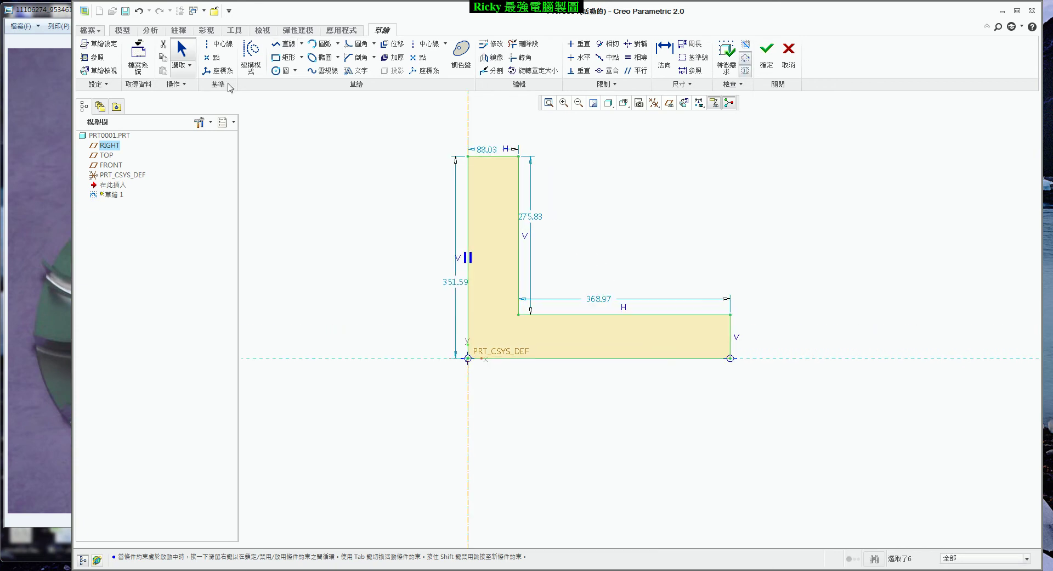
- Round the inner corner of the L into a 380 radius concave arc
left_click(361, 44)
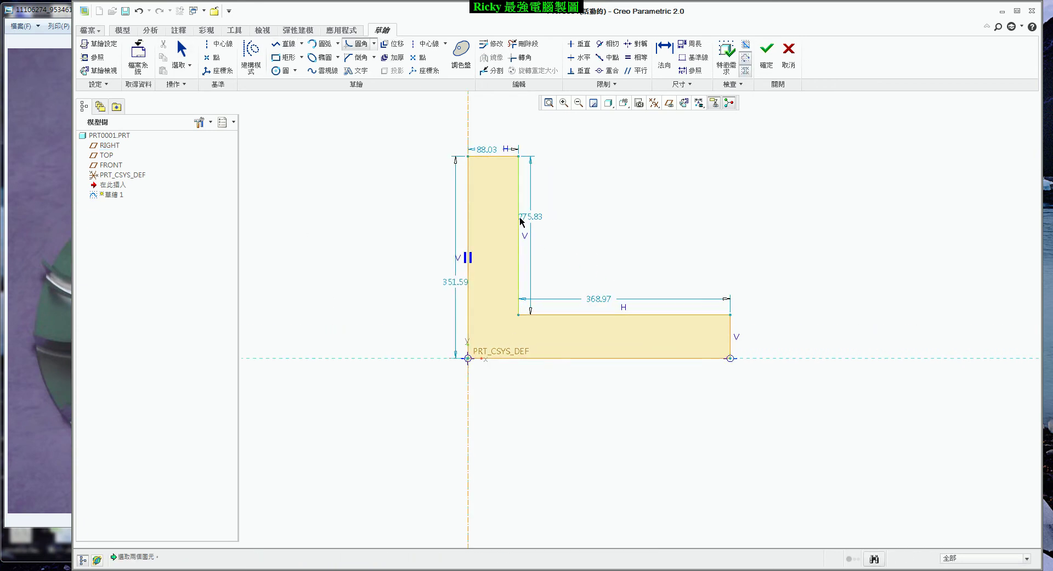
left_click(618, 315)
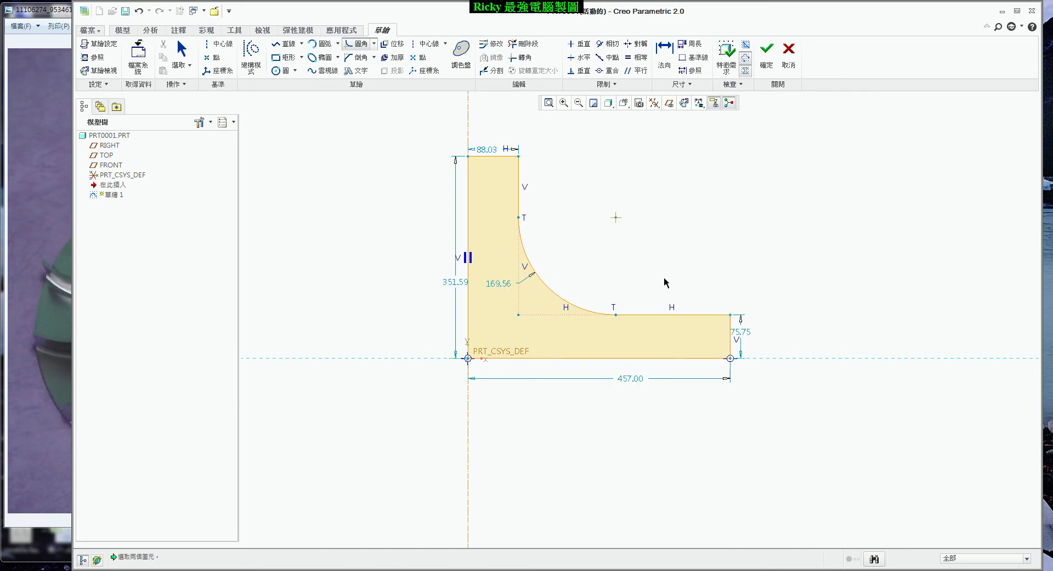
middle_click(633, 235)
scroll(636, 236, "up", 1)
scroll(645, 233, "down", 1)
scroll(556, 215, "up", 1)
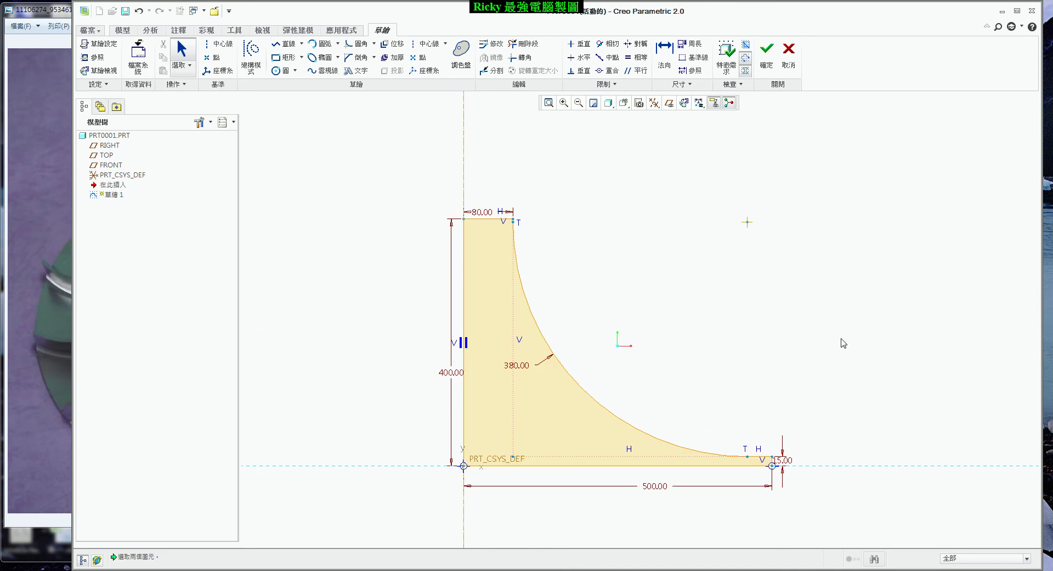
- Accept the profile and revolve it a full 360° into the flared hub solid
left_click(766, 67)
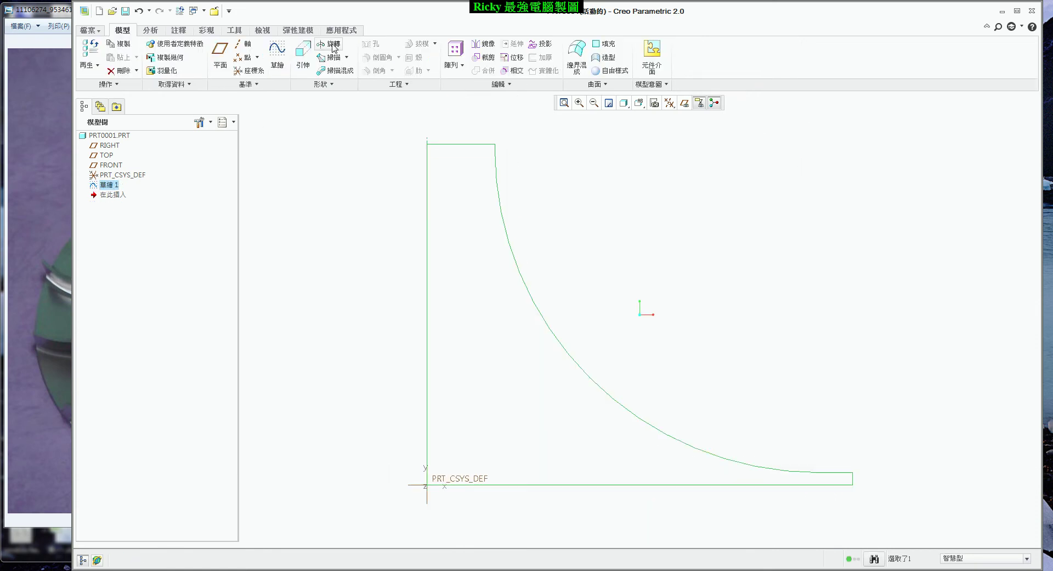
left_click(330, 44)
mouse_move(603, 237)
middle_mouse_down()
mouse_move(591, 248)
mouse_move(600, 240)
middle_mouse_up()
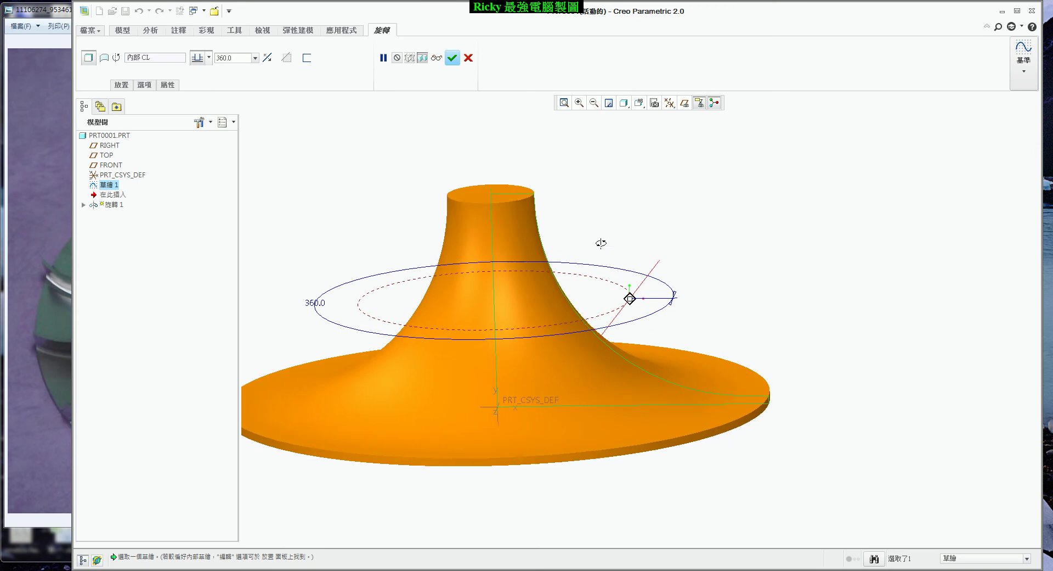
left_click(451, 58)
scroll(609, 273, "down", 2)
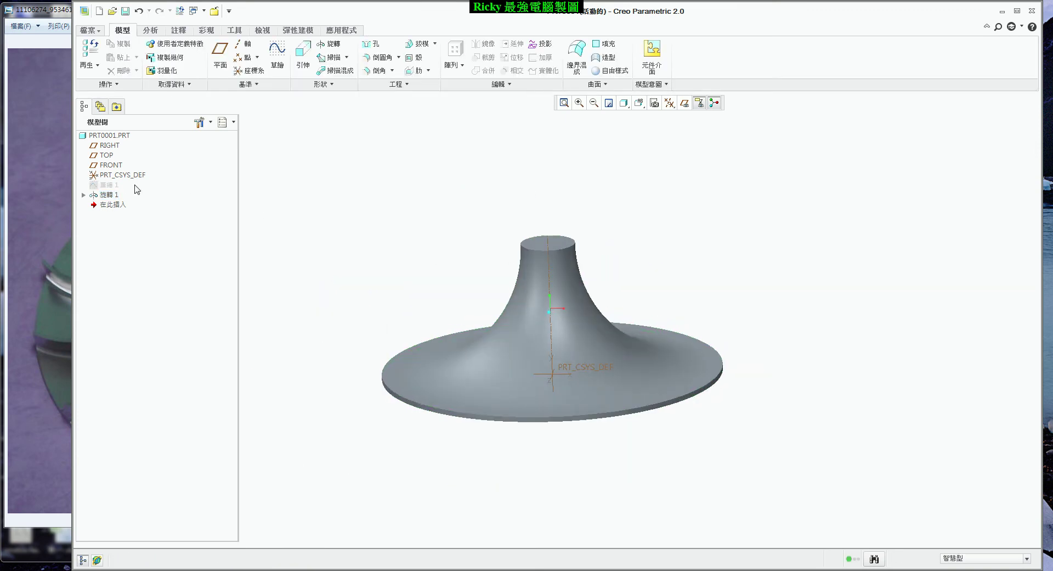
right_click(113, 185)
- Reopen Sketch 1 and set the top width to 80 and the curve radius to 350
left_click(139, 279)
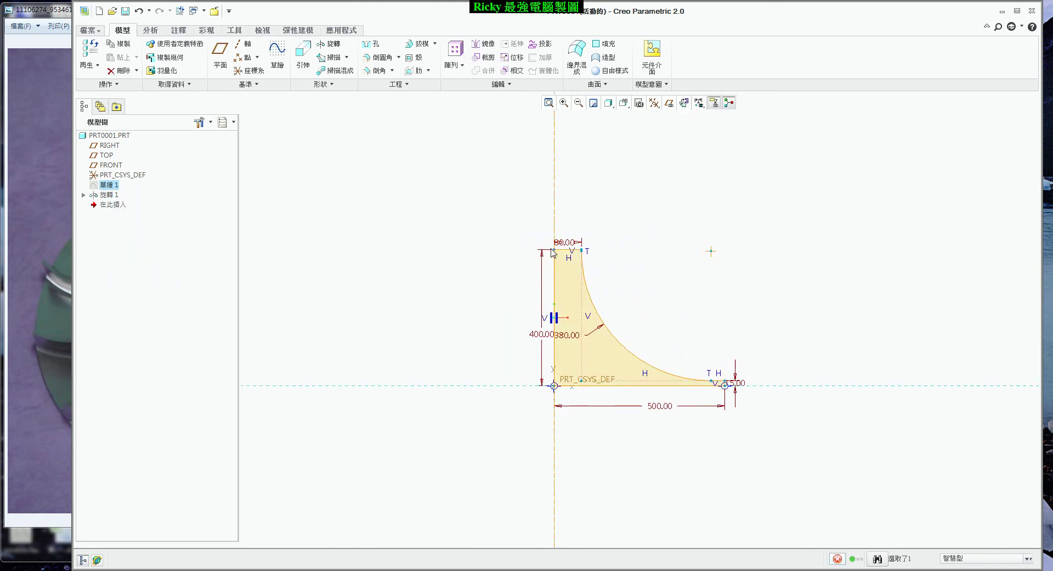
double_click(562, 239)
type("80")
key("Return")
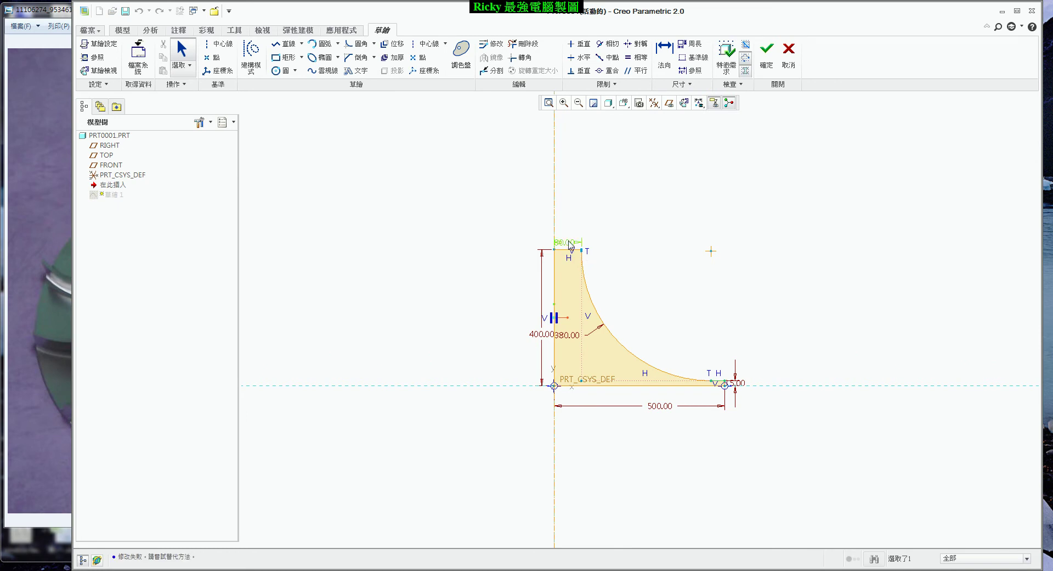
scroll(651, 317, "up", 2)
double_click(541, 337)
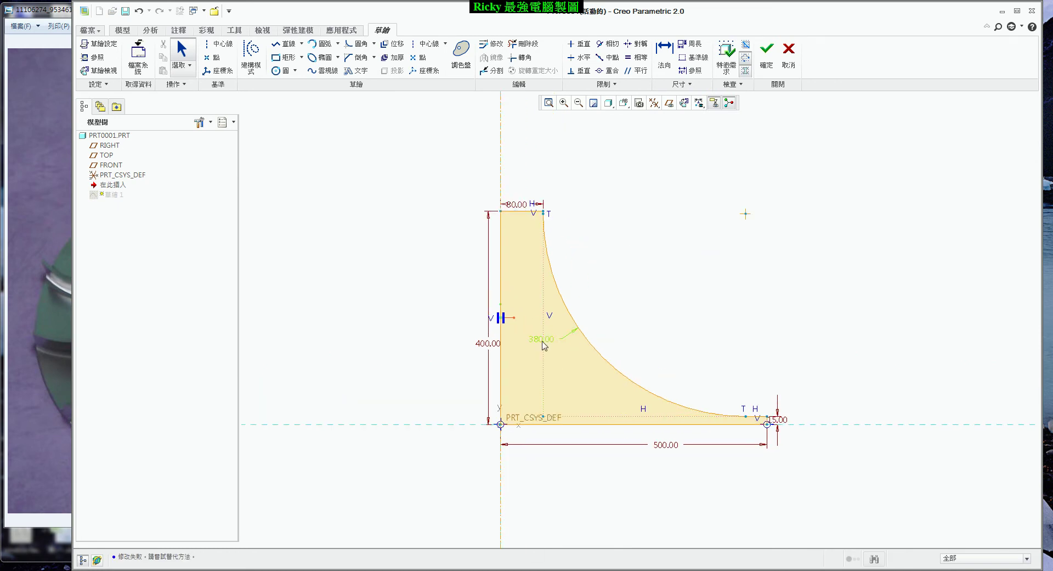
type("350")
key("Return")
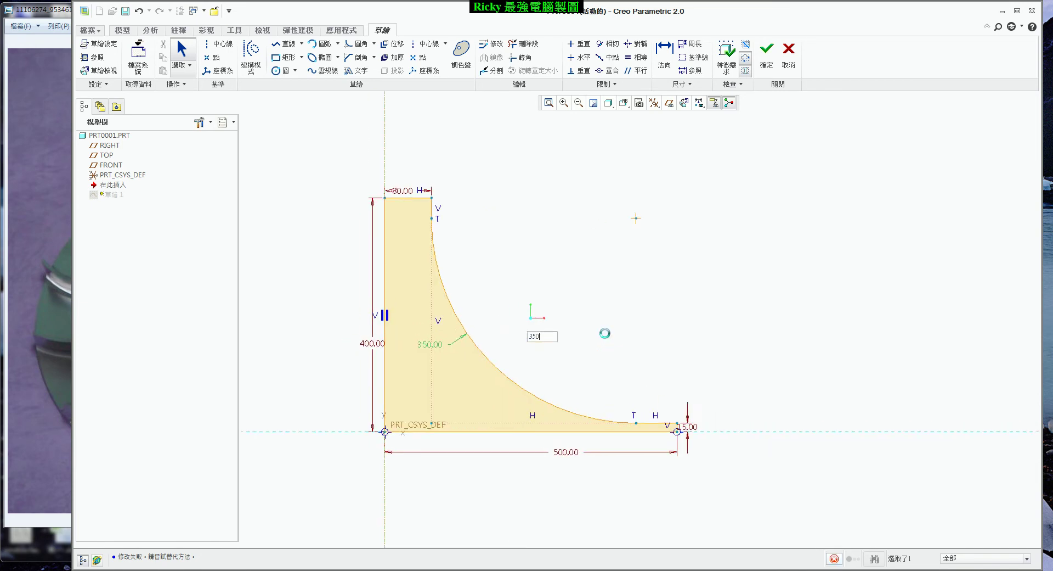
- Adjust the top width dimension through 100 and 120 to a final 130
scroll(600, 296, "up", 2)
double_click(475, 157)
type("100")
key("Return")
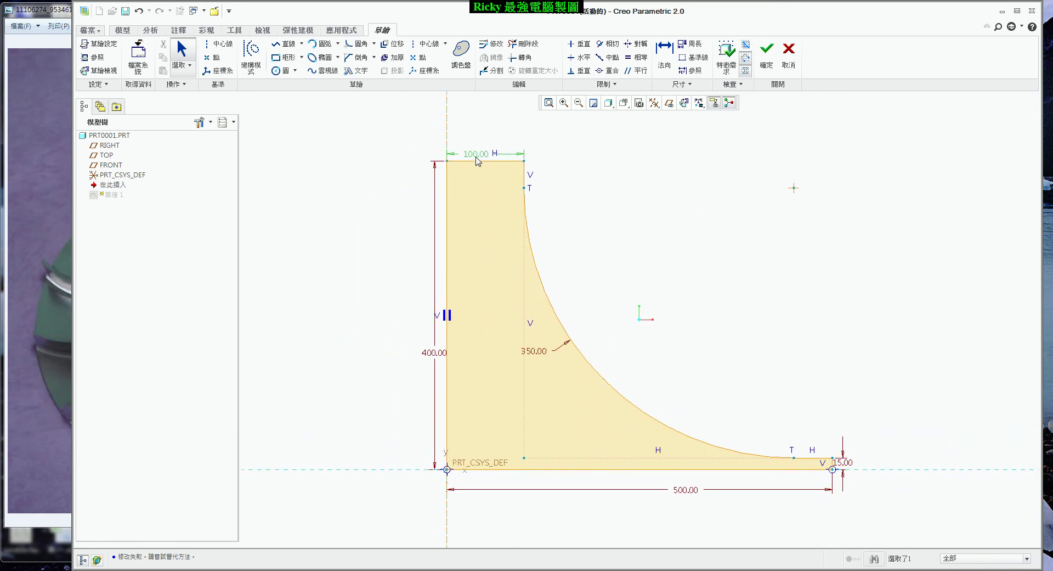
double_click(469, 154)
type("120")
key("Return")
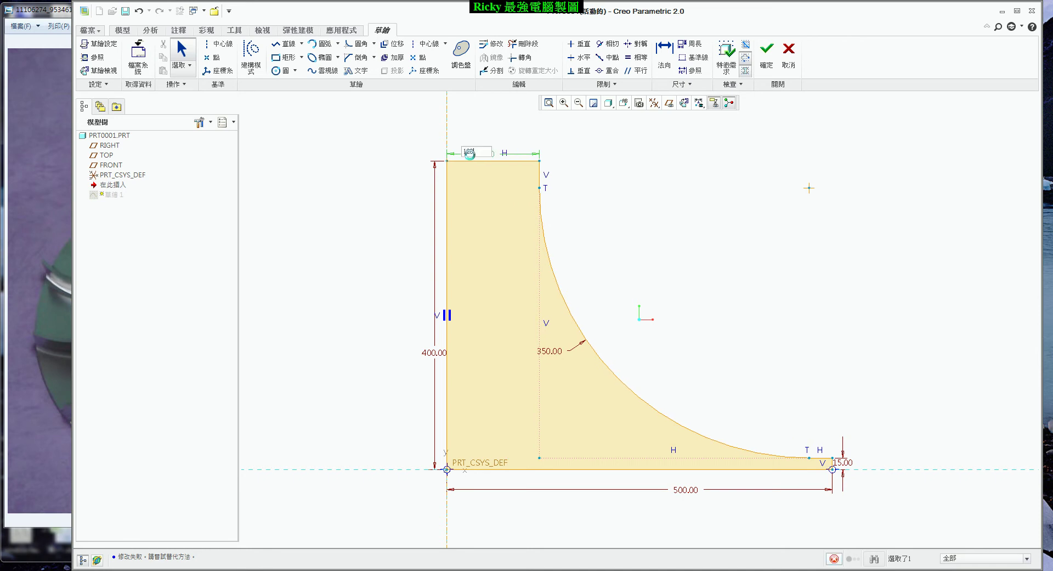
double_click(483, 158)
type("130")
key("Return")
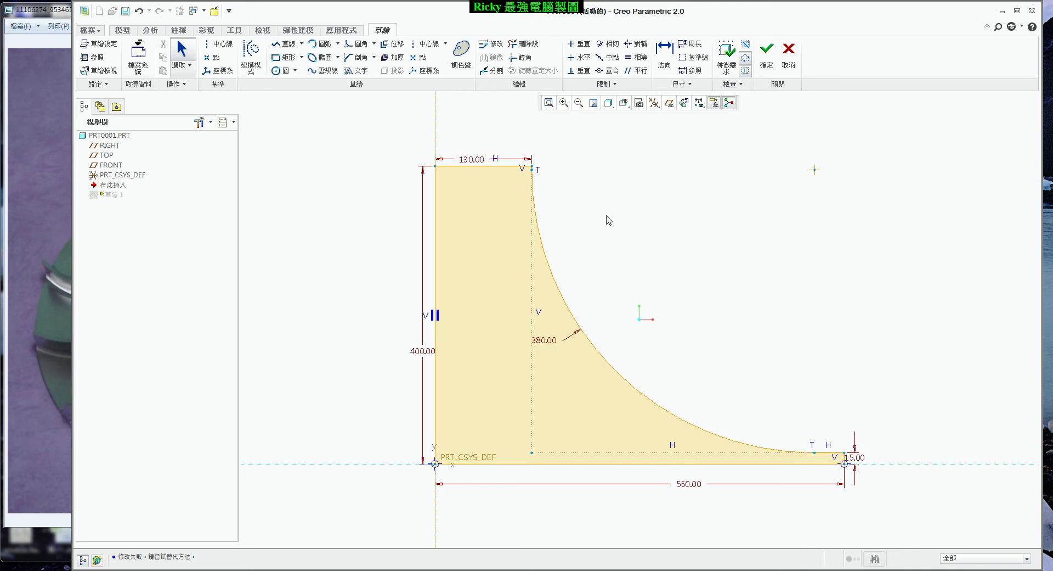
- Regenerate the hub with the edited profile and view it from above
left_click(767, 52)
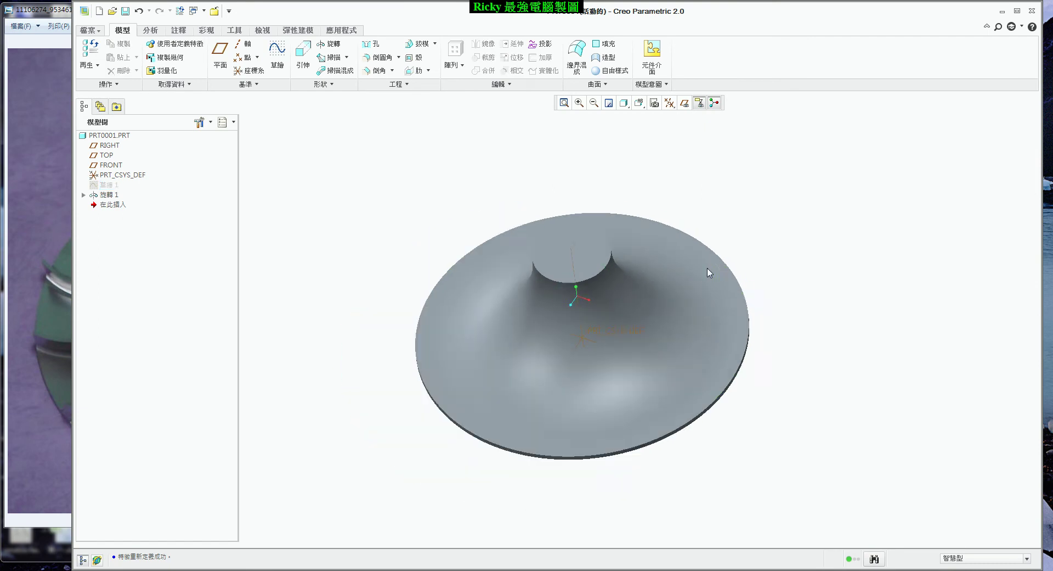
middle_click_drag(709, 273, 762, 360)
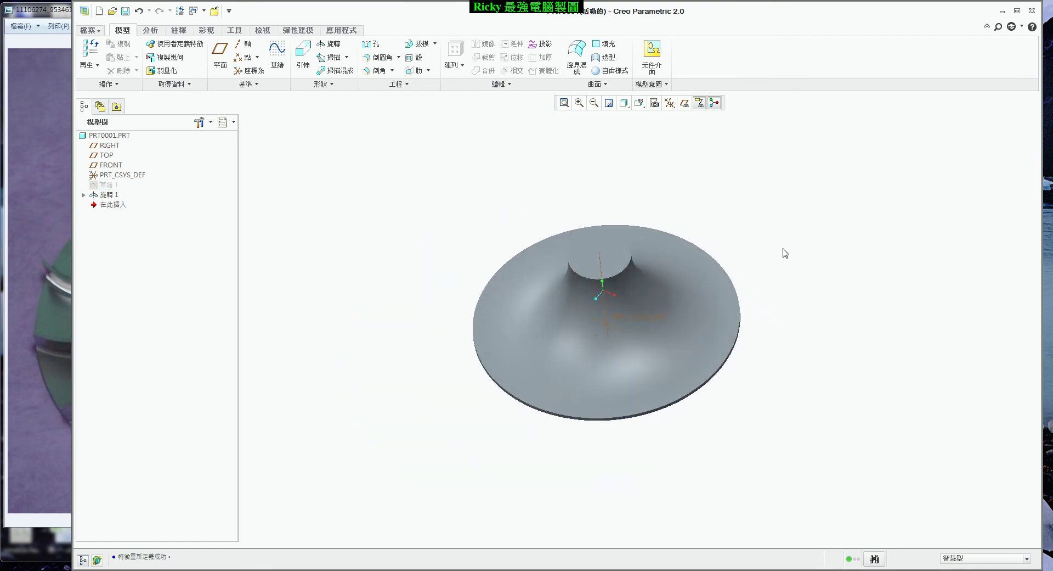
left_click(277, 59)
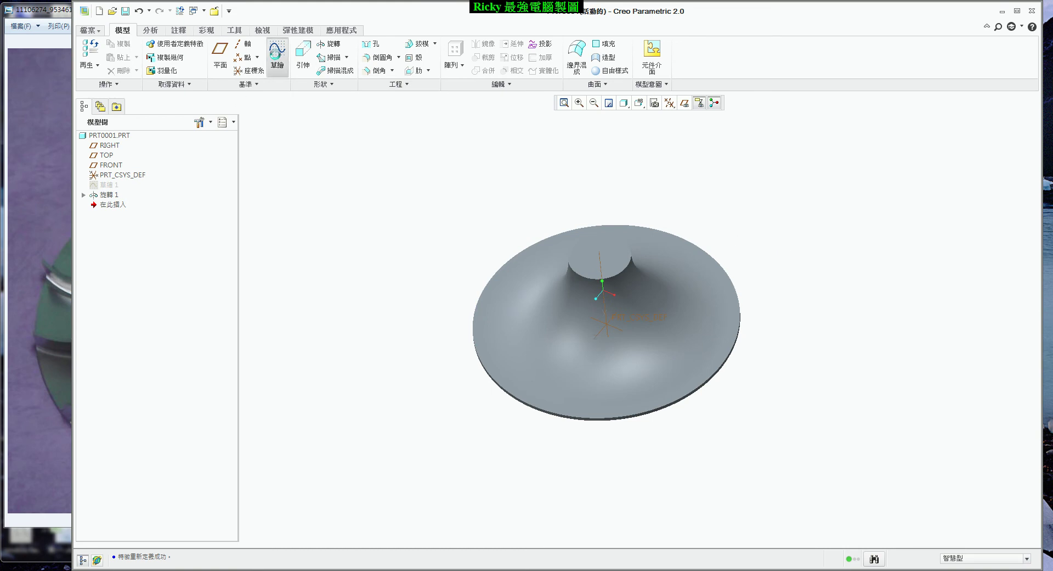
- Place the new sketch on the hub's top face and review its references
left_click(617, 255)
left_click(1008, 228)
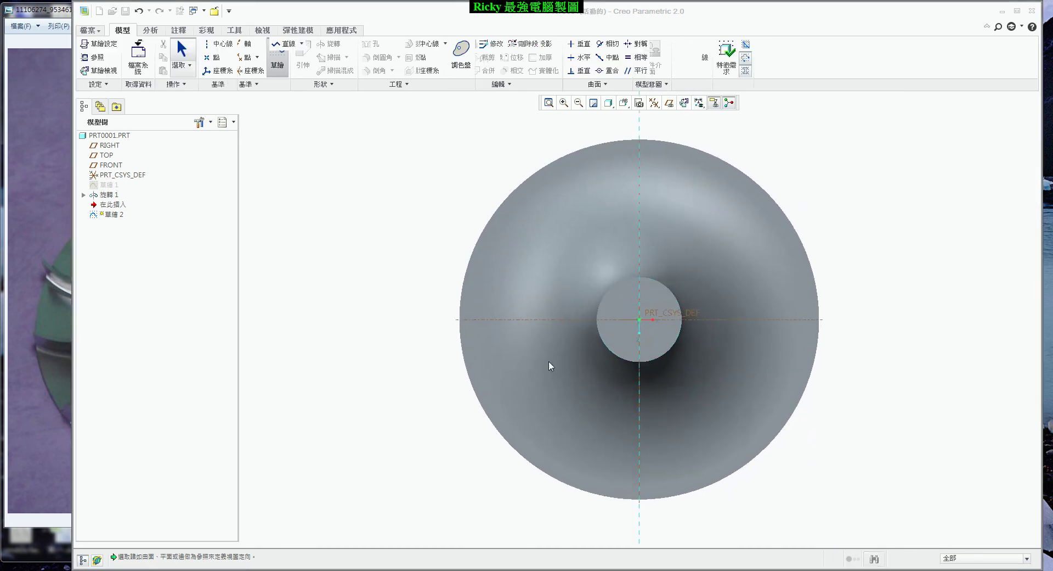
scroll(555, 351, "up", 2)
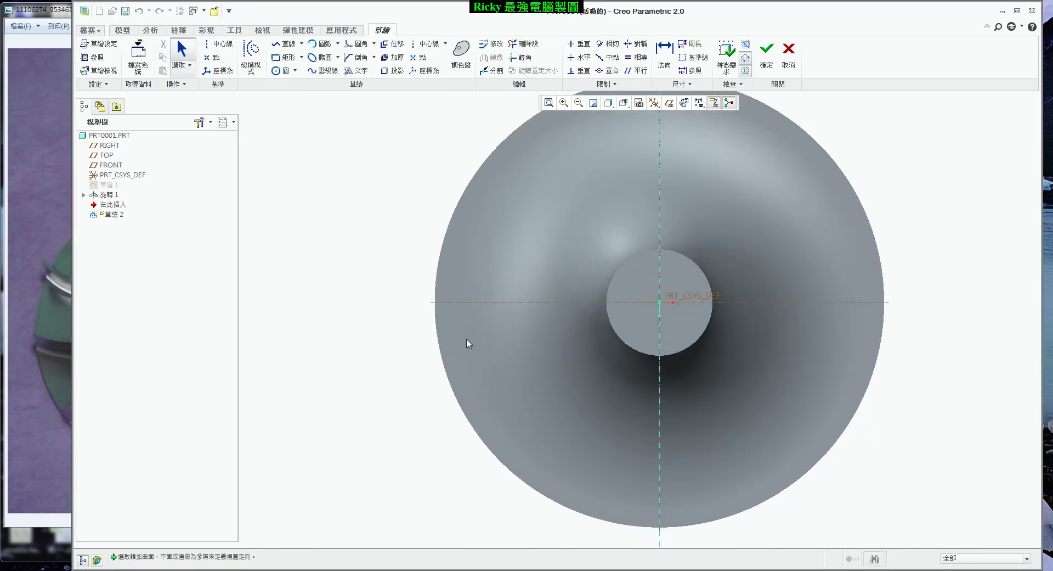
left_click(94, 58)
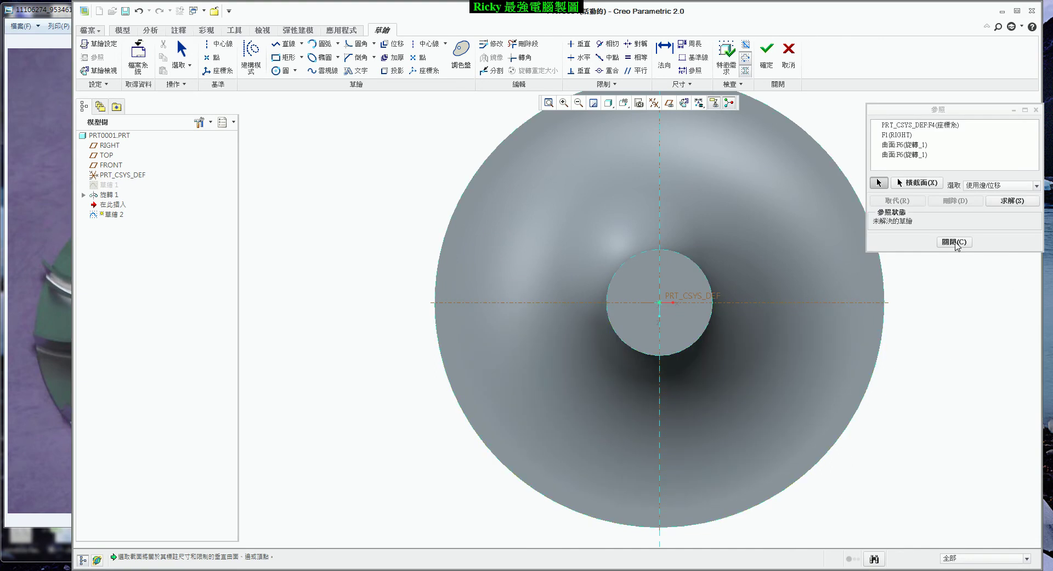
left_click(954, 241)
scroll(774, 406, "up", 1)
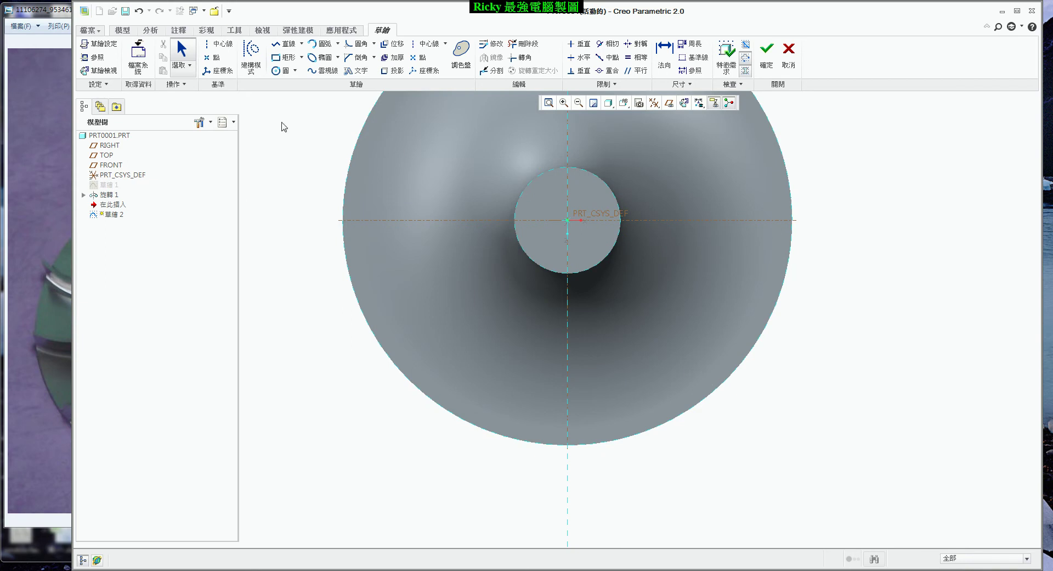
- Draw a four-point spline from the hub's top edge to the rim, dimensioned 122 and 318
left_click(323, 72)
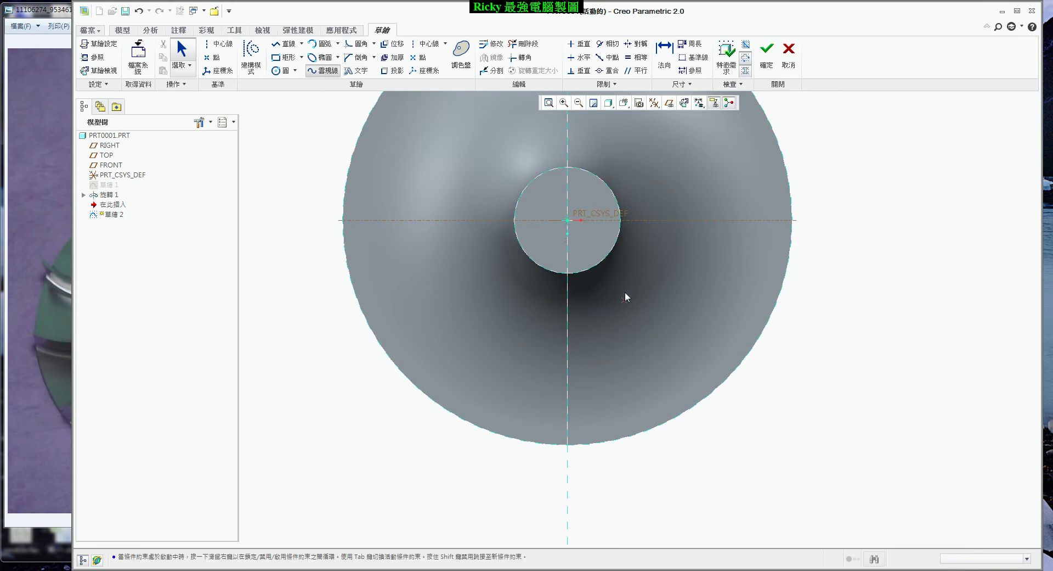
left_click(609, 253)
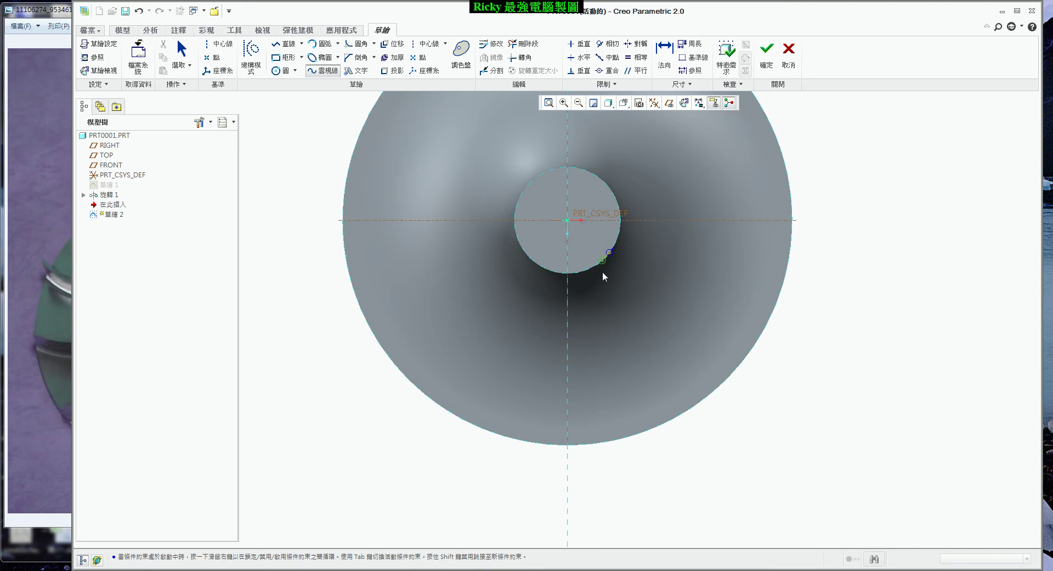
left_click(602, 305)
left_click(623, 389)
left_click(604, 442)
middle_click(606, 447)
middle_click(759, 422)
left_click(37, 322)
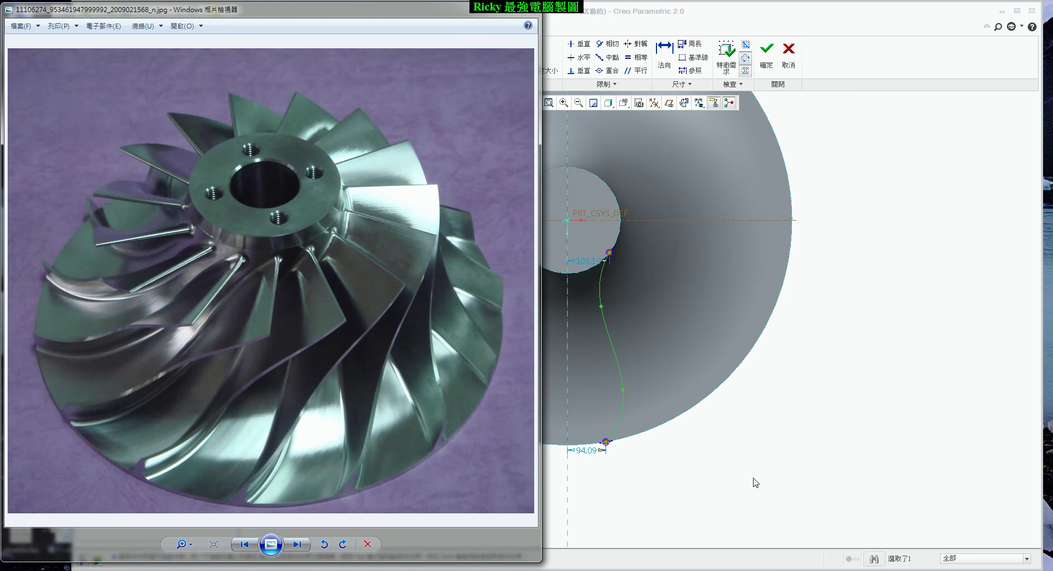
left_click(788, 446)
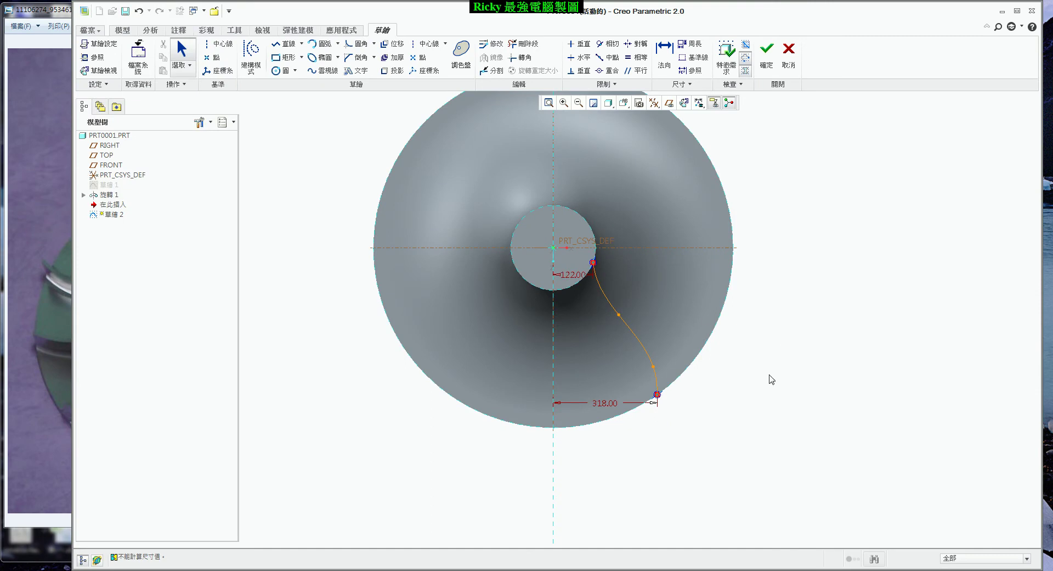
left_click(767, 52)
- Project the Sketch 2 spline onto the hub's flared curved surface
mouse_move(732, 420)
middle_mouse_down()
mouse_move(740, 363)
mouse_move(624, 223)
mouse_move(594, 281)
middle_mouse_up()
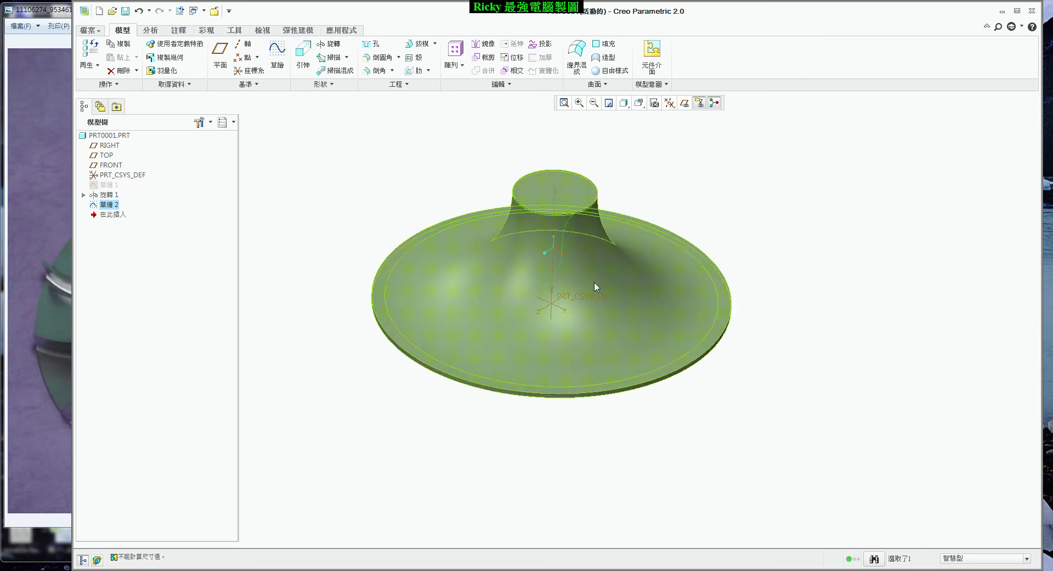
left_click(536, 47)
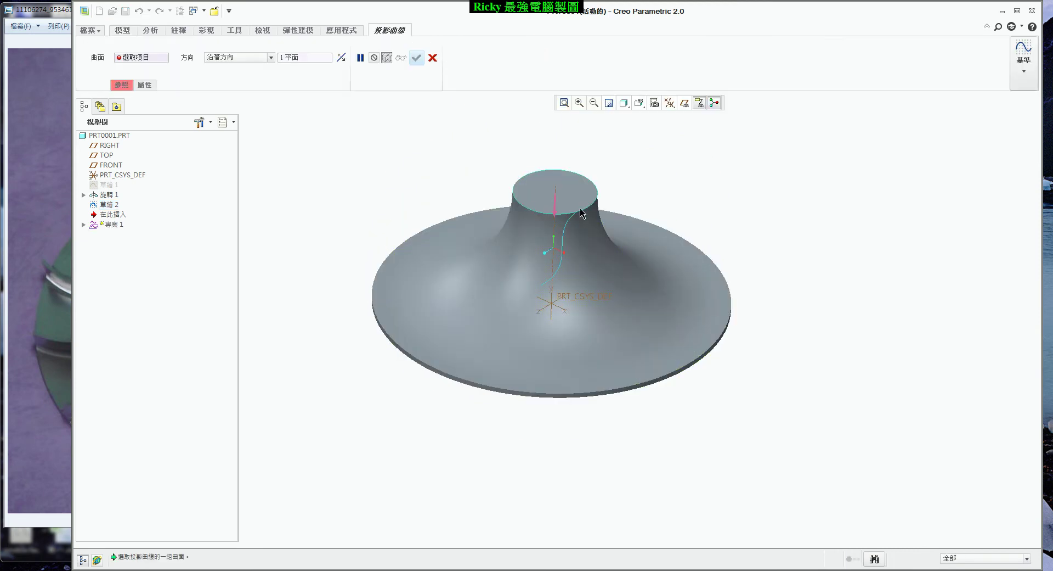
left_click(580, 310)
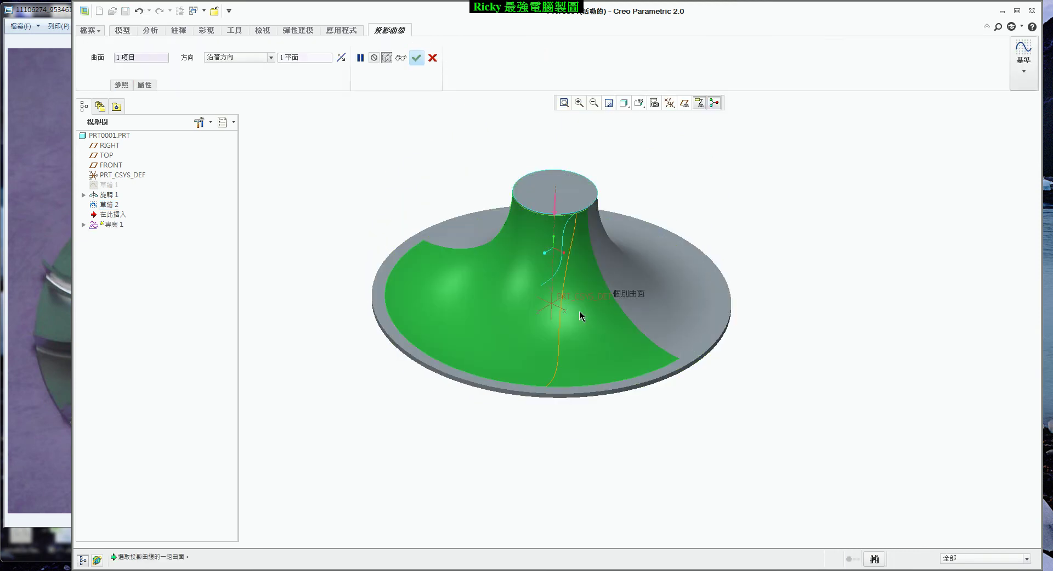
scroll(585, 178, "down", 5)
scroll(604, 313, "down", 3)
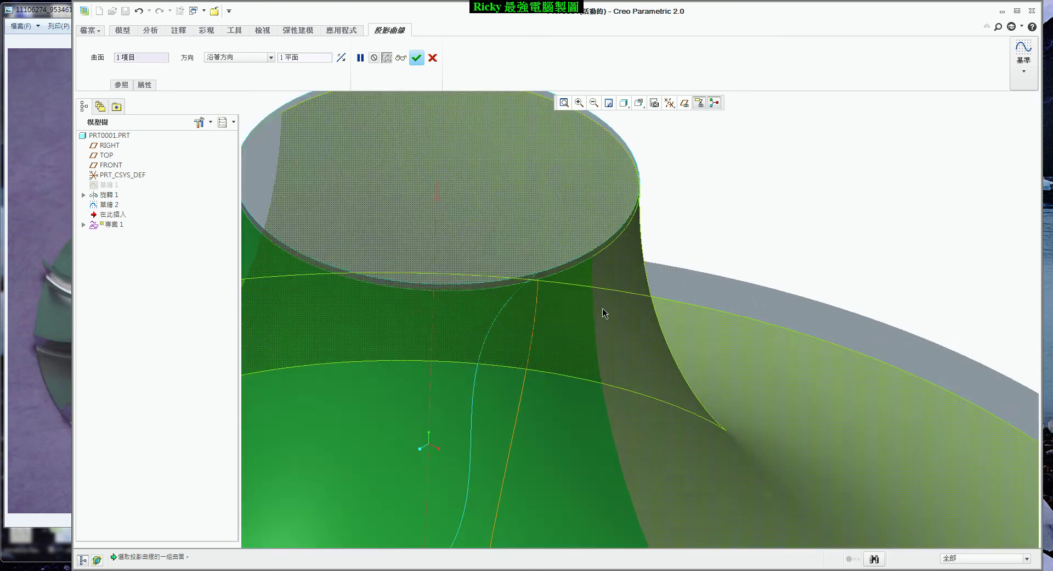
scroll(564, 284, "down", 3)
scroll(558, 268, "up", 1)
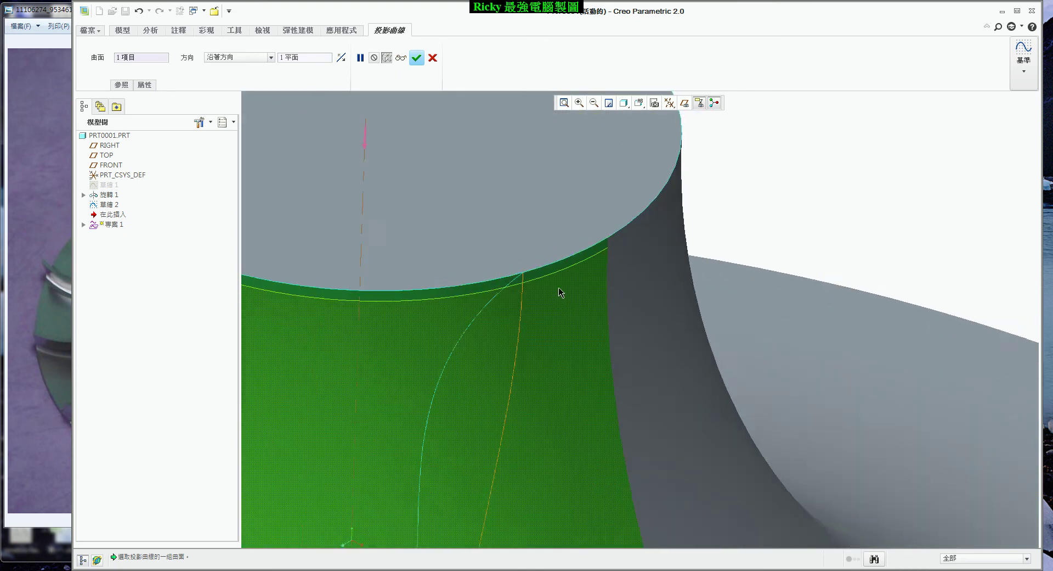
scroll(560, 294, "up", 4)
scroll(548, 284, "down", 4)
scroll(575, 293, "down", 3)
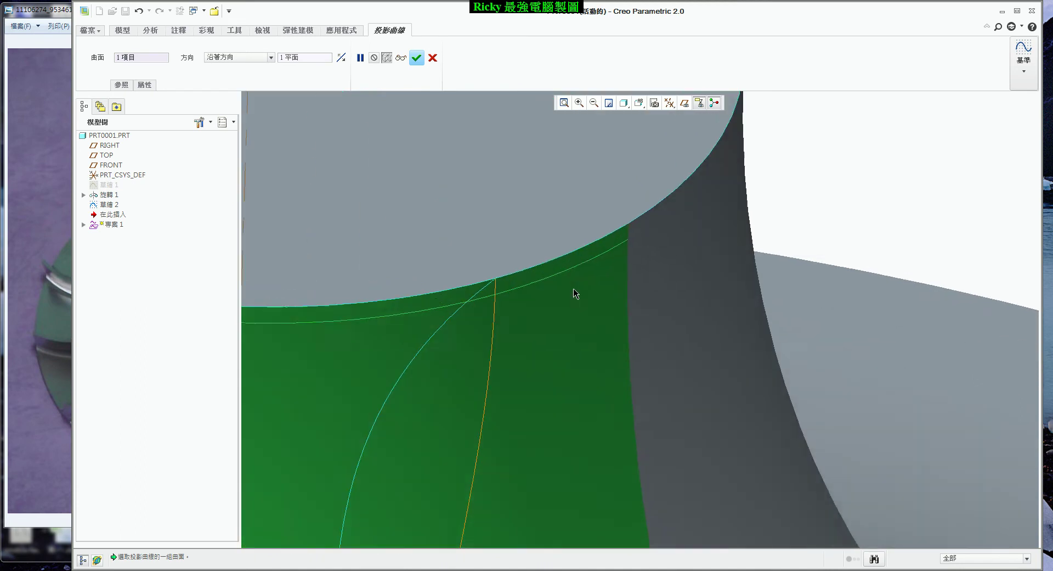
scroll(565, 294, "down", 2)
scroll(552, 269, "up", 1)
scroll(583, 270, "up", 2)
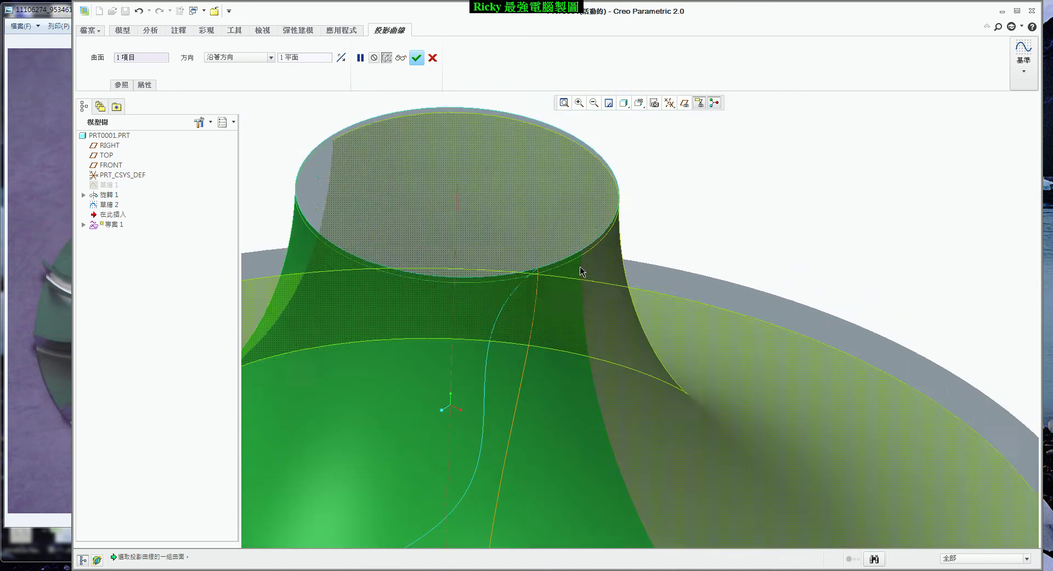
scroll(555, 277, "up", 2)
scroll(607, 302, "up", 2)
scroll(598, 384, "up", 1)
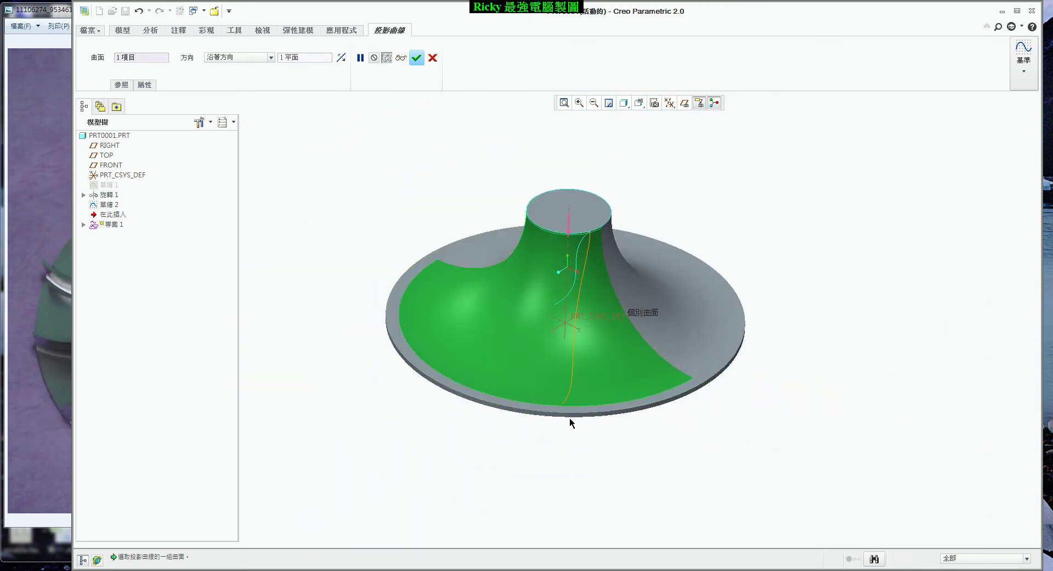
scroll(573, 417, "down", 3)
scroll(581, 419, "up", 1)
scroll(601, 432, "up", 1)
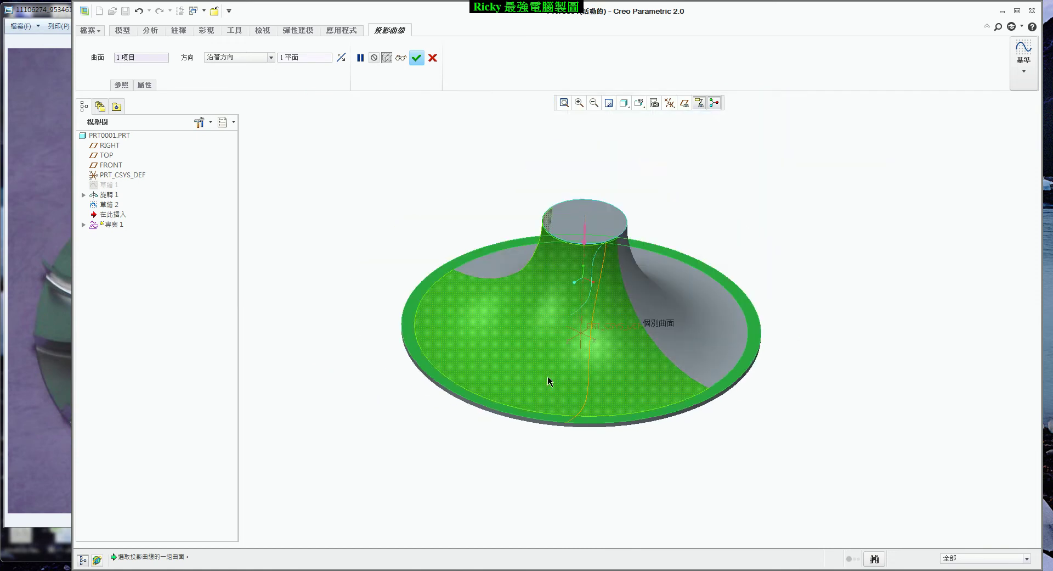
- Finish projected curve 投影 1, view it from above, and switch to the impeller photo
left_click(416, 57)
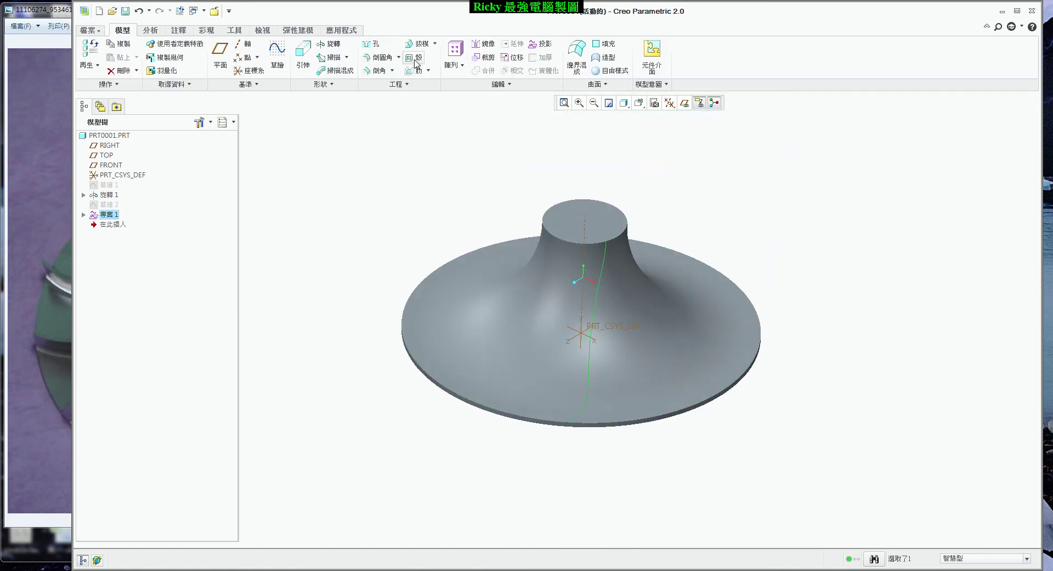
scroll(630, 456, "down", 1)
mouse_move(630, 449)
middle_mouse_down()
mouse_move(581, 421)
mouse_move(606, 420)
mouse_move(639, 442)
mouse_move(637, 460)
mouse_move(640, 446)
mouse_move(656, 474)
middle_mouse_up()
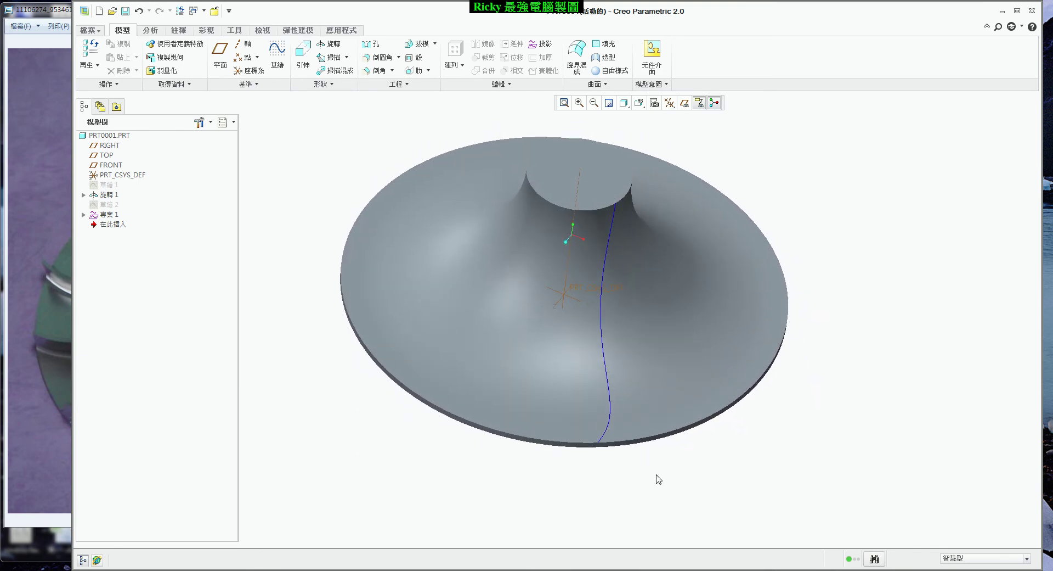
left_click(46, 279)
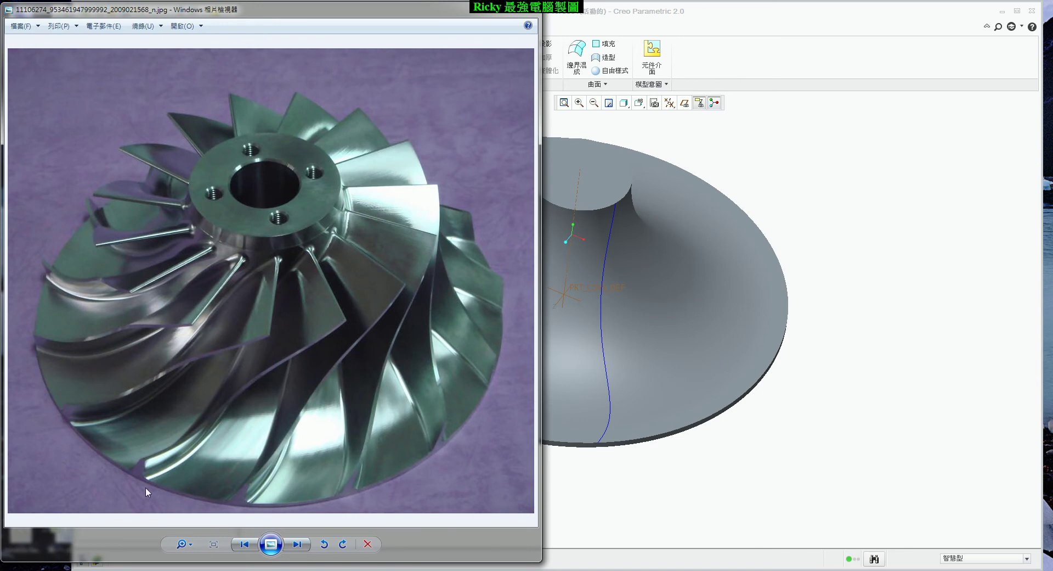
- Back in Creo, create DTM1 through the projected curve's top endpoint, parallel to FRONT
left_click(706, 490)
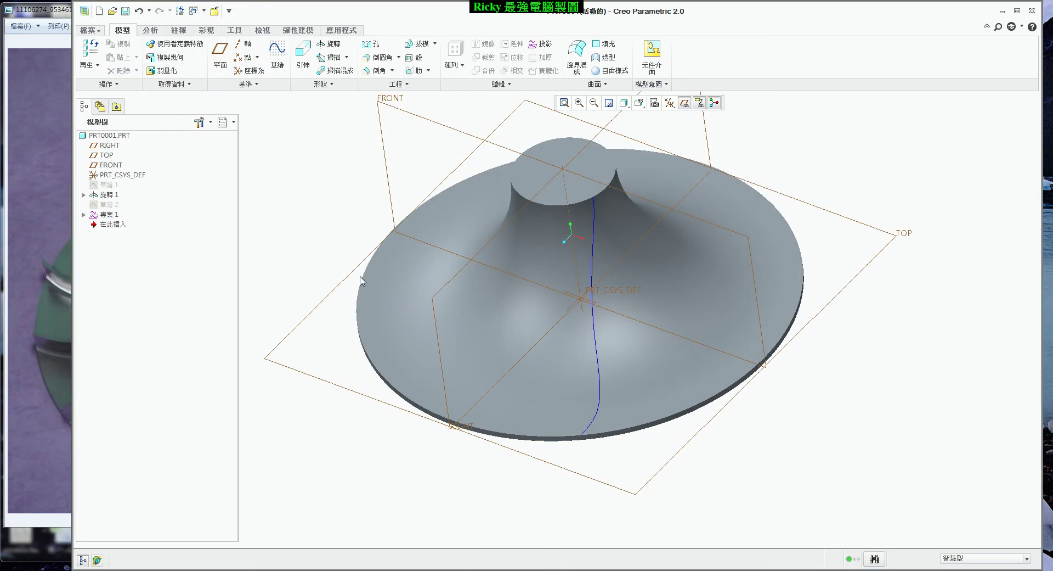
left_click(220, 55)
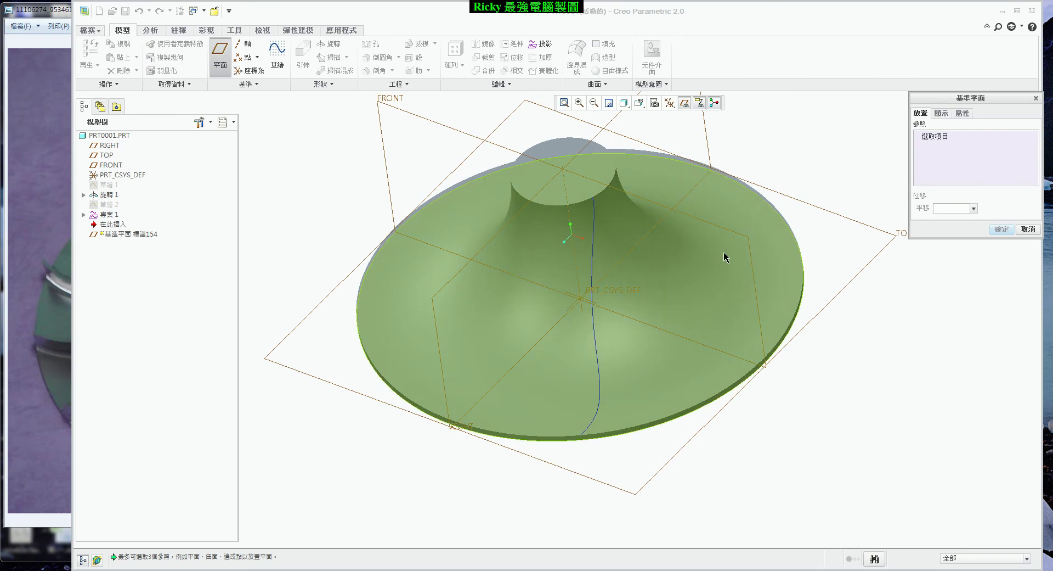
scroll(598, 200, "up", 3)
left_click(591, 200)
scroll(634, 219, "down", 3)
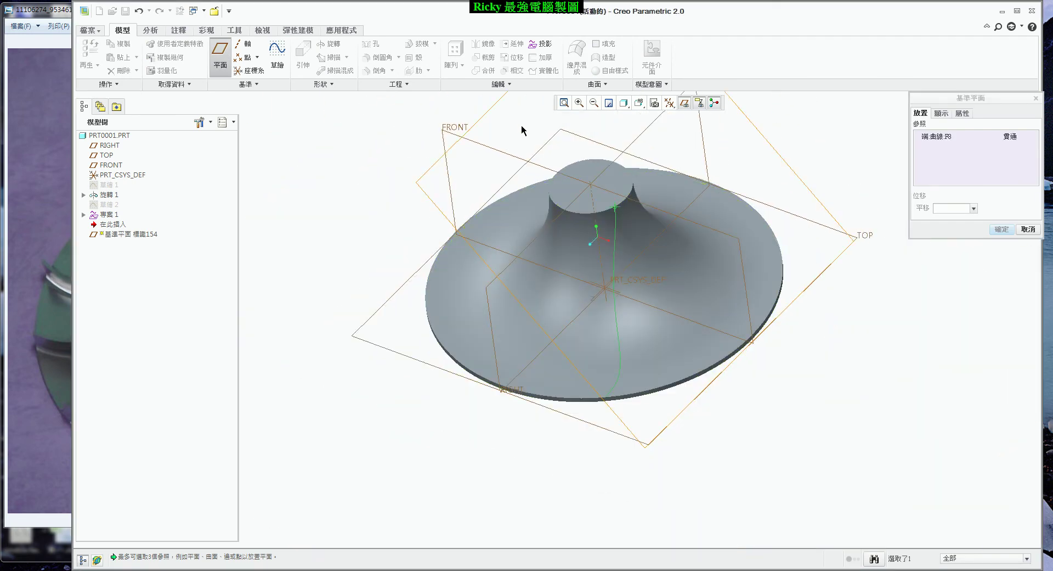
left_click(485, 146, "ctrl")
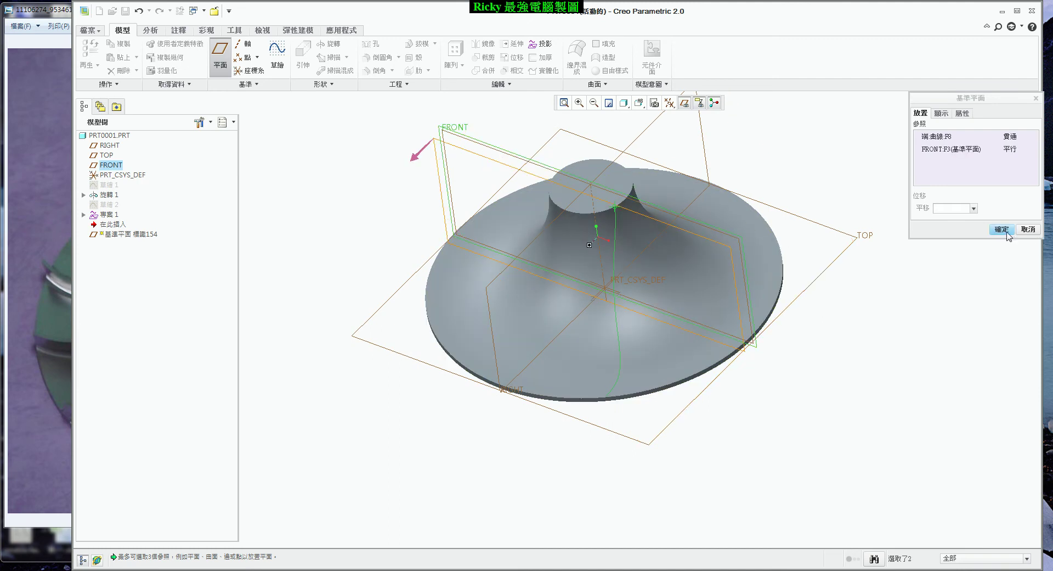
left_click(1002, 229)
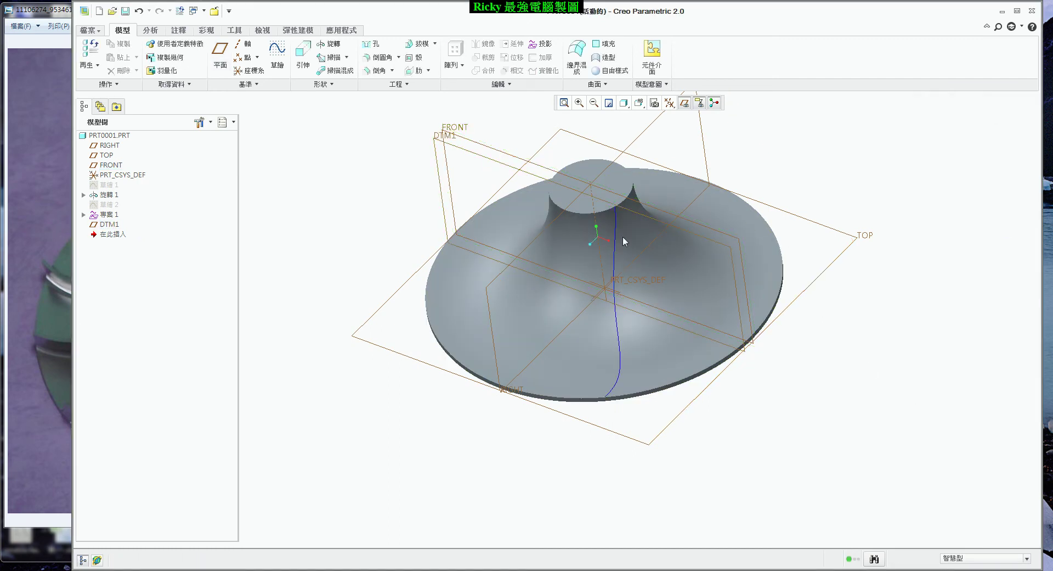
- Start a sketch on DTM1 with the projected curve's endpoint added as a reference
left_click(277, 55)
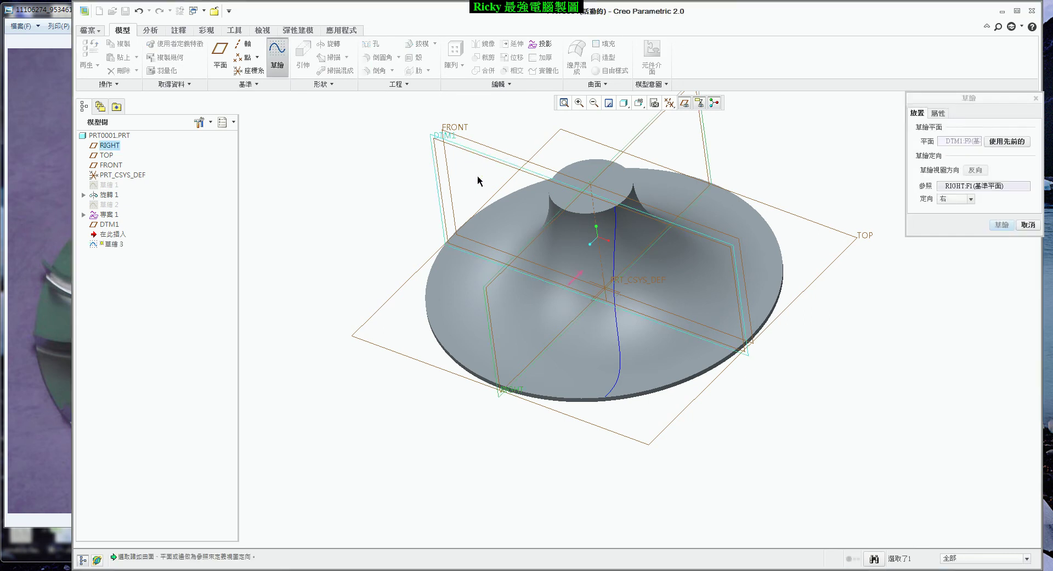
left_click(1002, 224)
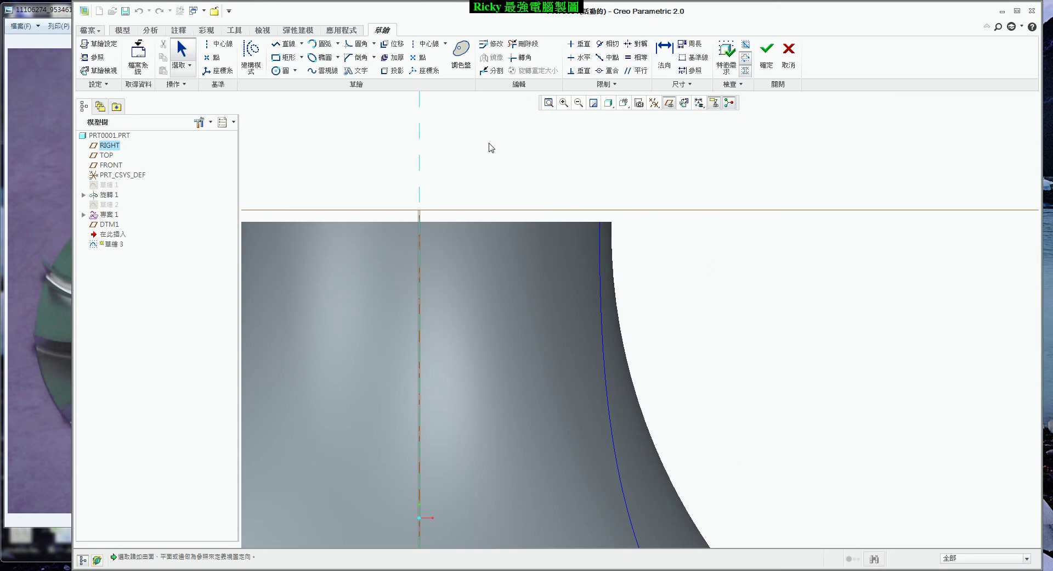
left_click(93, 57)
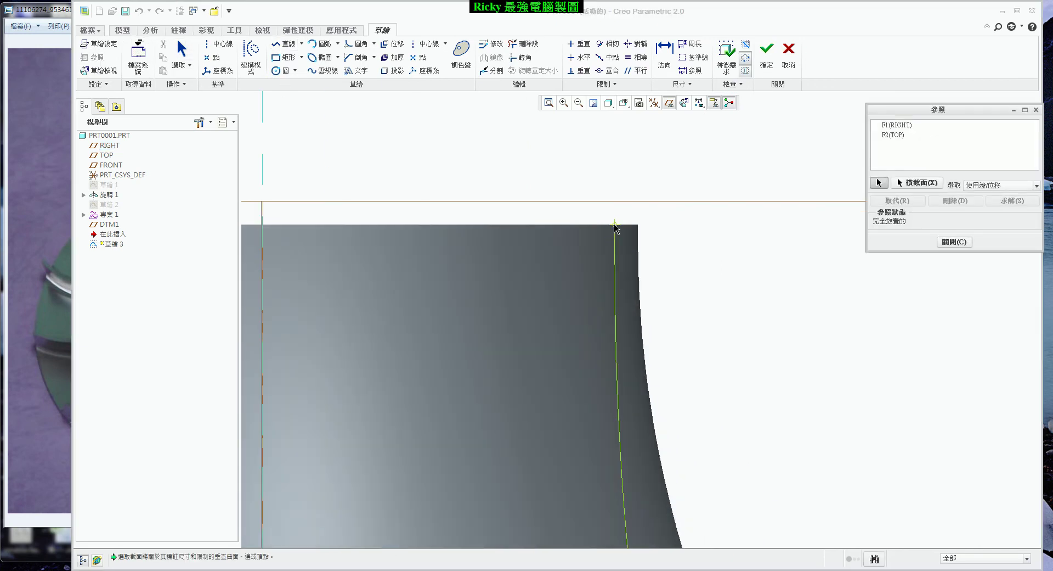
left_click(615, 225)
left_click(955, 242)
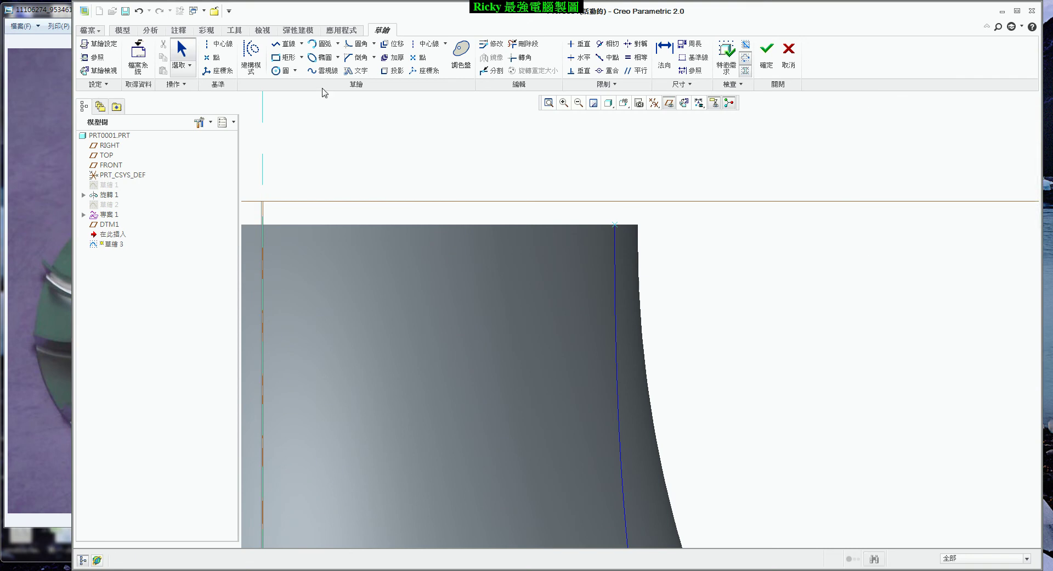
- Draw a straight line running outward from the curve's endpoint
left_click(283, 43)
left_click(615, 226)
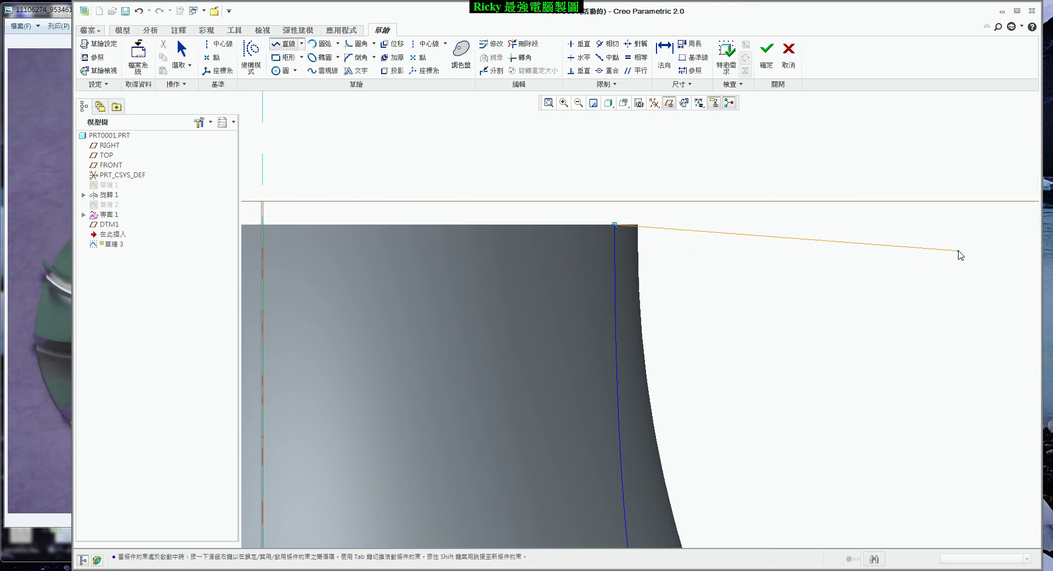
left_click(986, 245)
middle_click(831, 282)
scroll(688, 273, "down", 3)
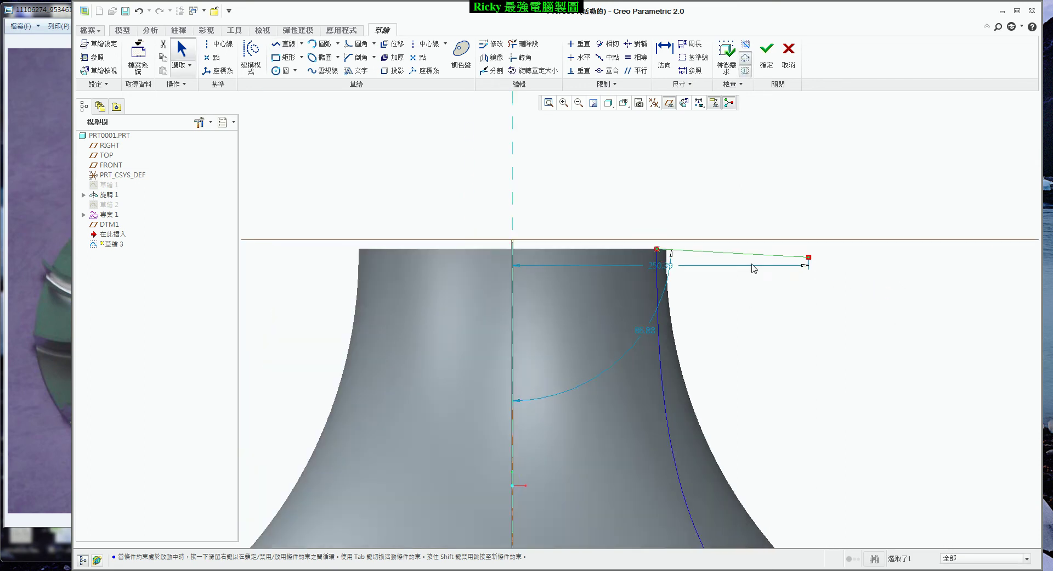
scroll(752, 265, "up", 1)
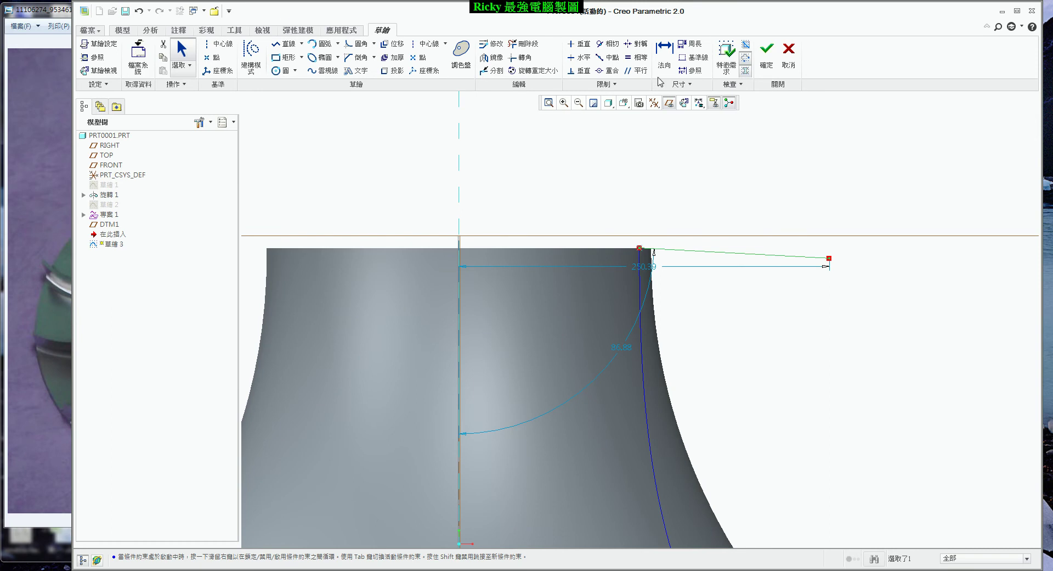
- Dimension the line to 130 and accept Sketch 3
left_click(664, 57)
left_click(729, 256)
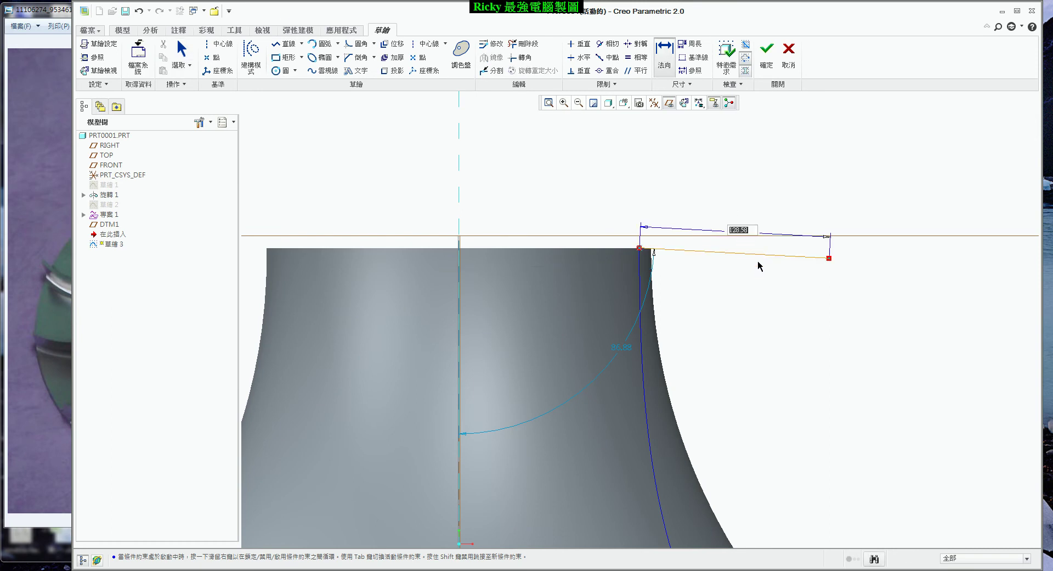
key("Return")
left_click(767, 55)
scroll(682, 228, "down", 3)
mouse_move(682, 229)
middle_mouse_down()
mouse_move(670, 264)
mouse_move(691, 237)
mouse_move(631, 277)
middle_mouse_up()
left_click(347, 197)
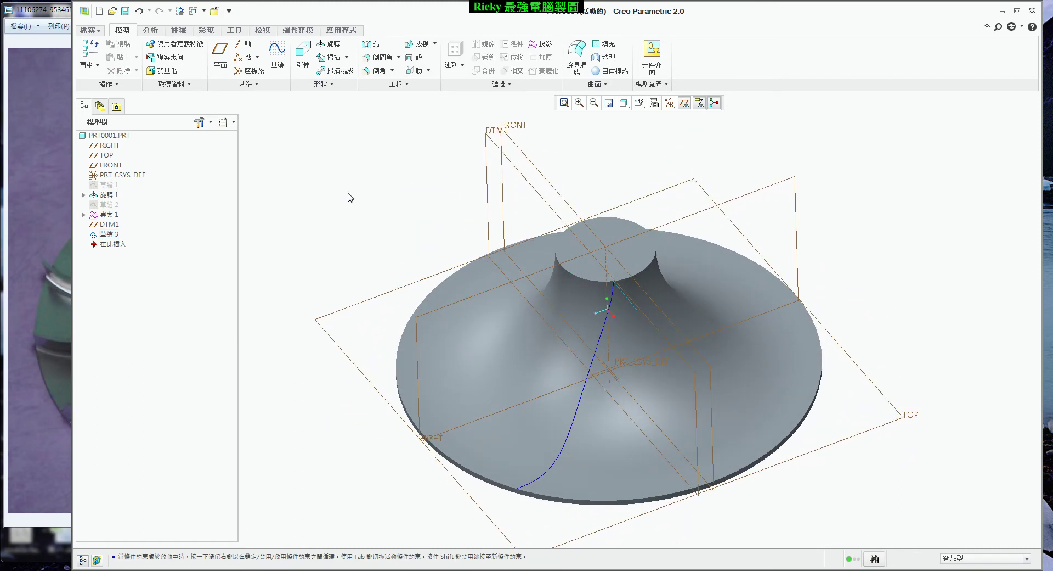
- Create DTM2 through the curve's rim end, tangent to the revolved hub surface
left_click(220, 51)
scroll(384, 483, "up", 2)
scroll(532, 471, "up", 2)
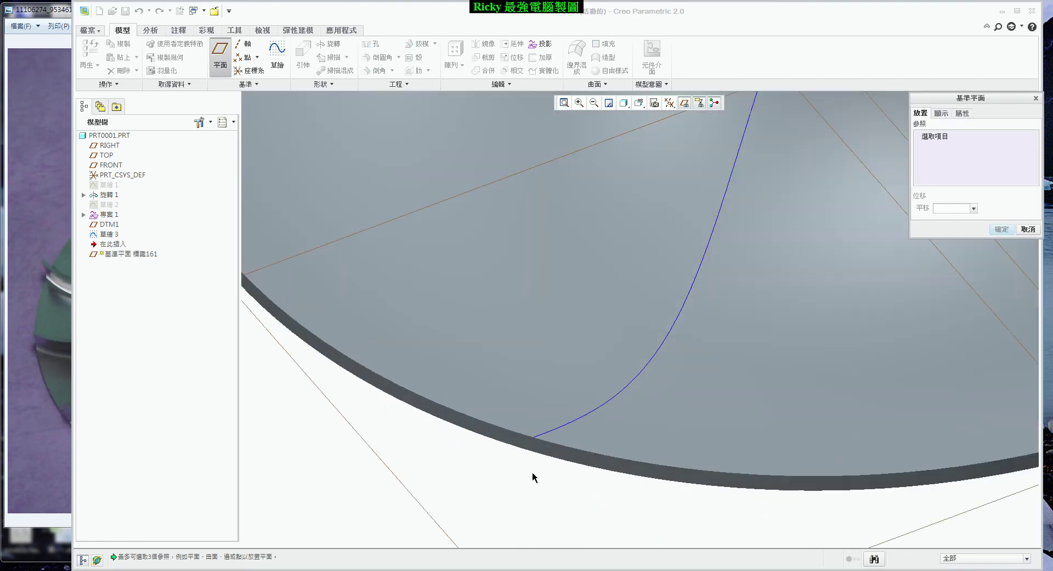
left_click(533, 439)
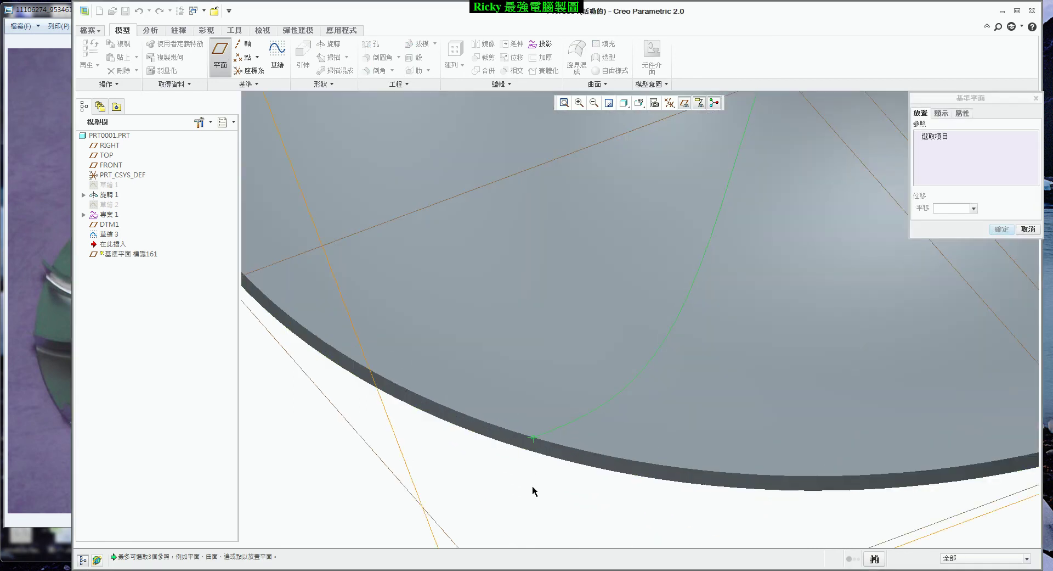
left_click(543, 451, "ctrl")
scroll(542, 447, "down", 4)
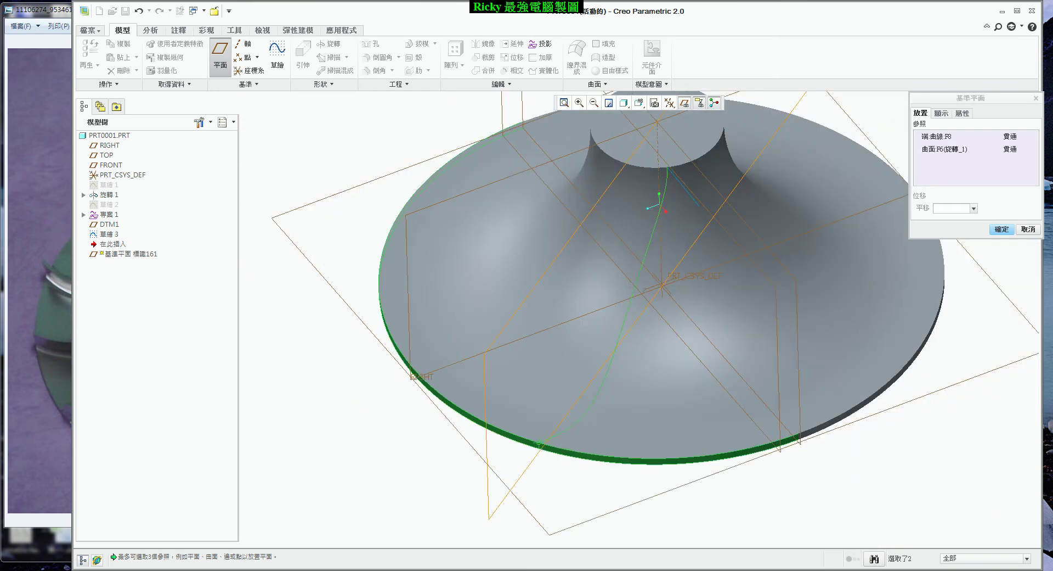
left_click(1026, 151)
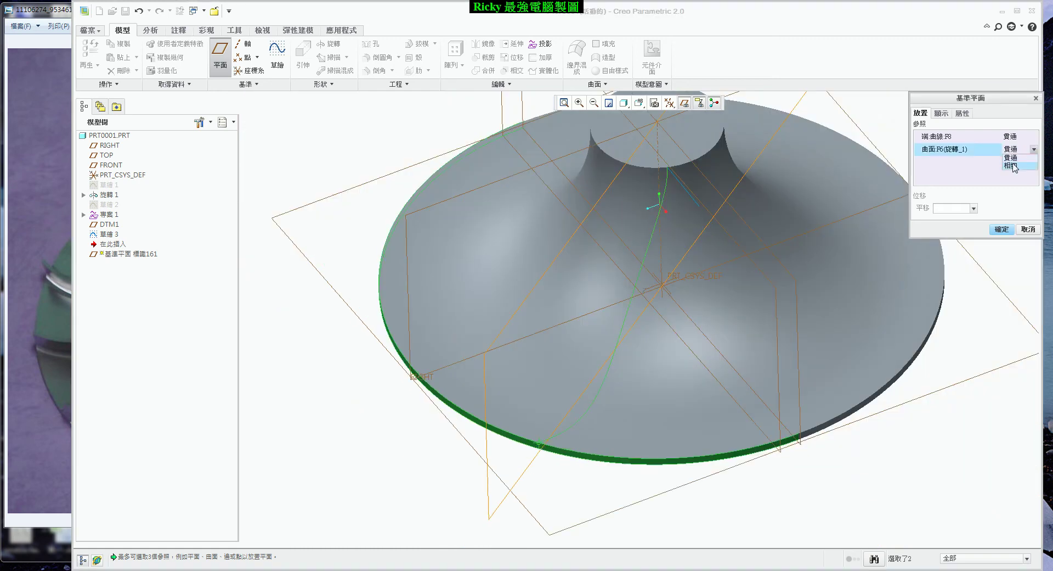
left_click(1013, 163)
left_click(1002, 229)
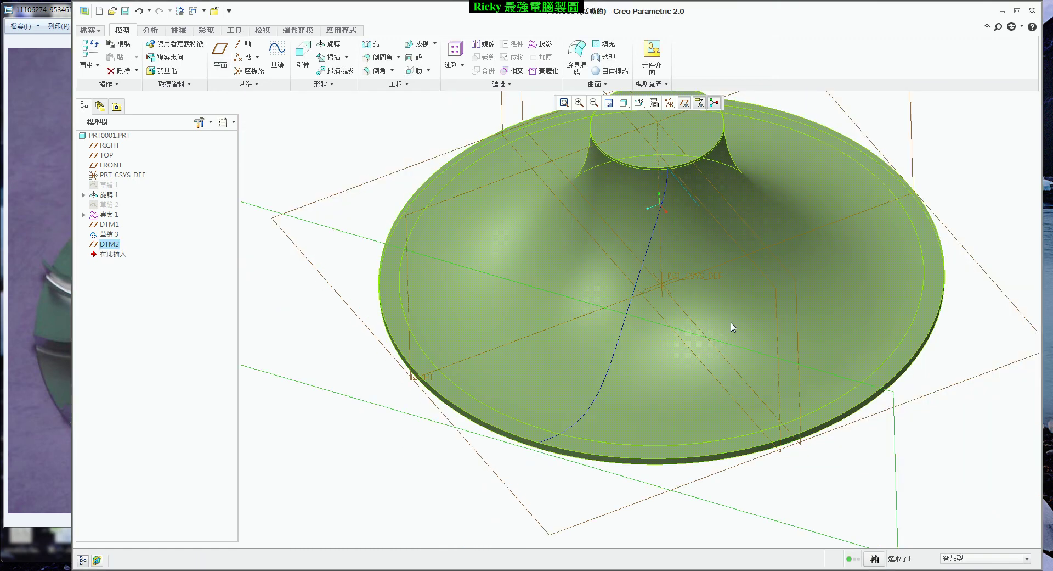
key("ctrl+d")
- Start a sketch on DTM2 that references the blade curve's lower endpoint
left_click(277, 55)
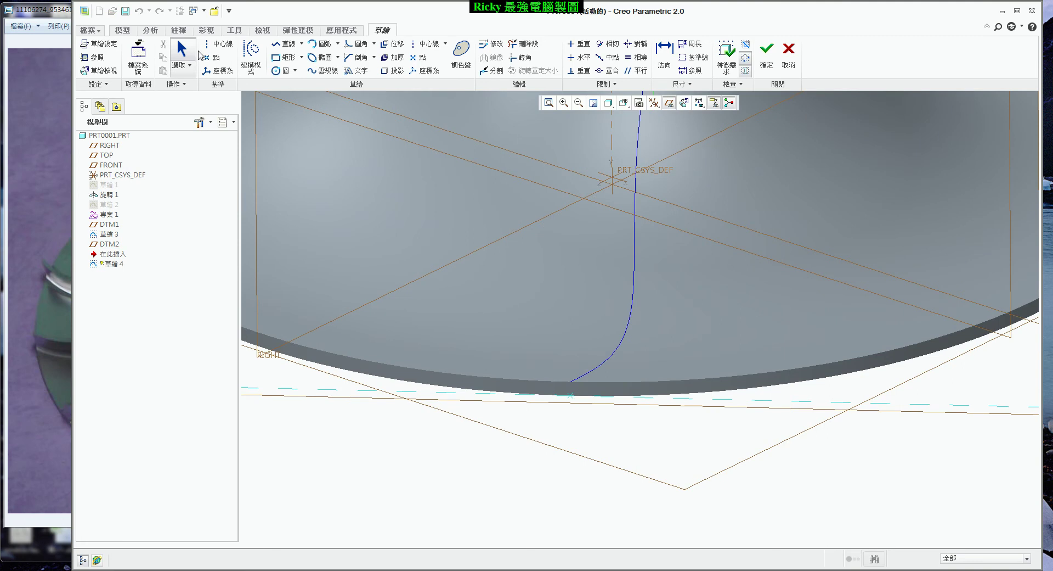
left_click(94, 57)
left_click(570, 381)
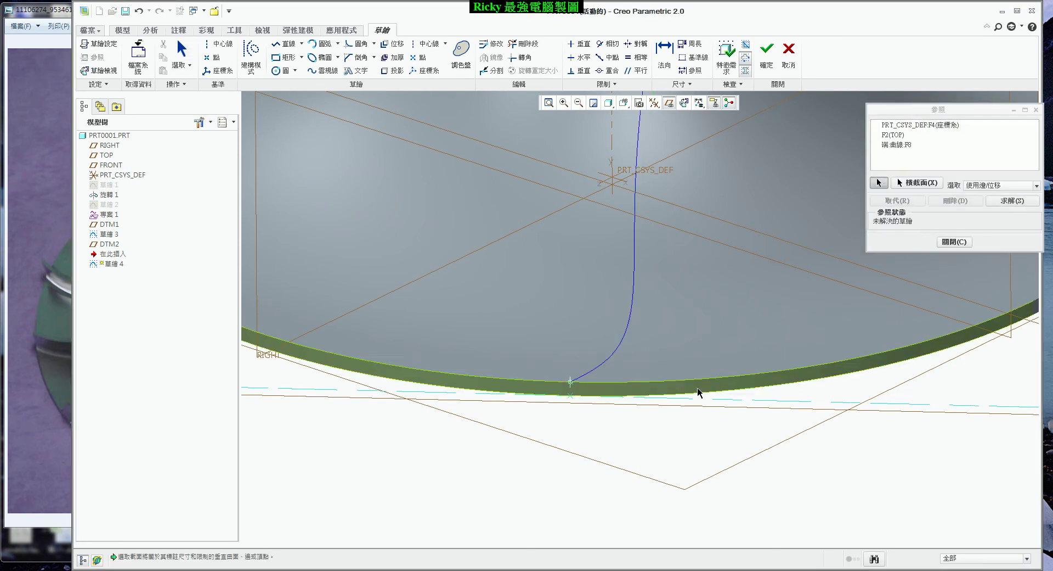
left_click(957, 241)
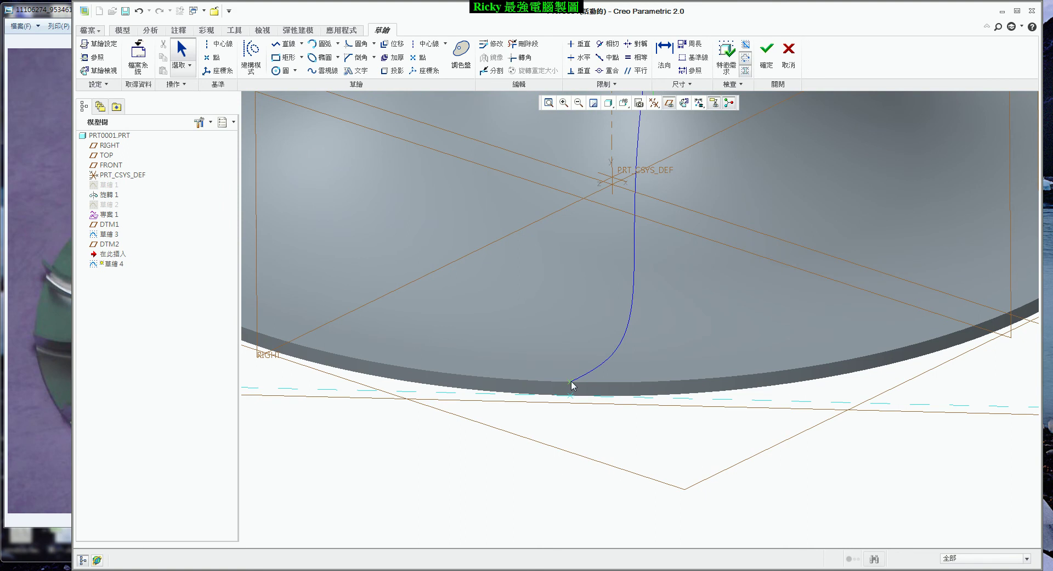
- Draw a short line from the curve's lower end, dimension it 60, and accept the sketch
left_click(295, 46)
left_click(570, 383)
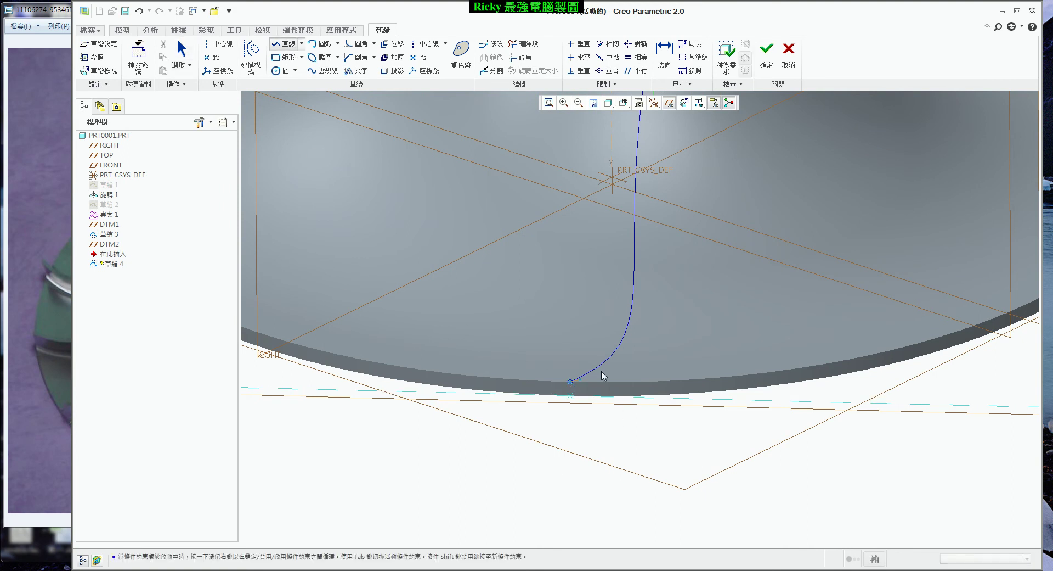
middle_click_drag(640, 362, 664, 343)
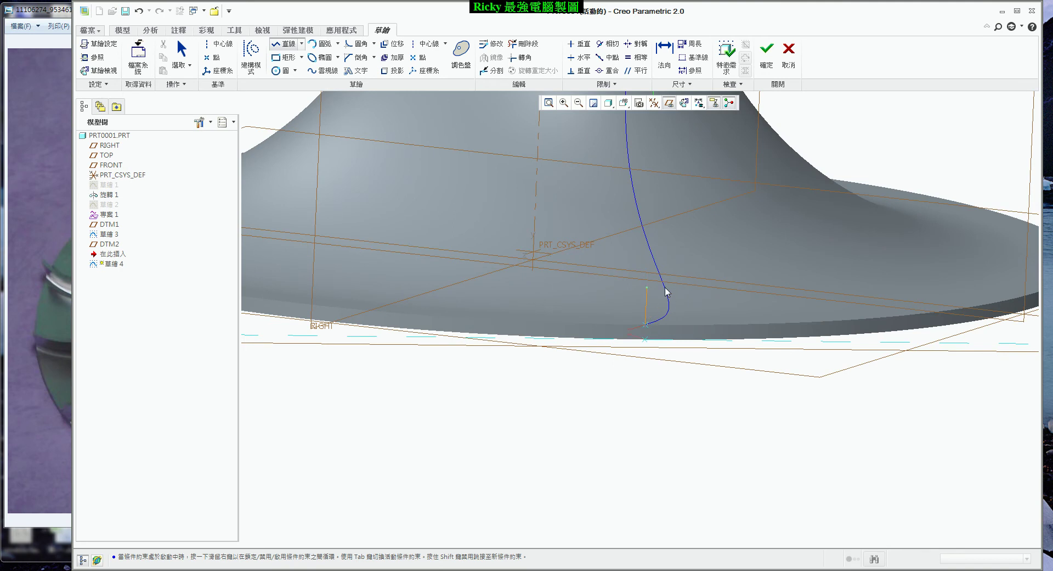
middle_click(712, 305)
mouse_move(712, 306)
middle_mouse_down()
mouse_move(689, 364)
mouse_move(795, 358)
mouse_move(729, 366)
middle_mouse_up()
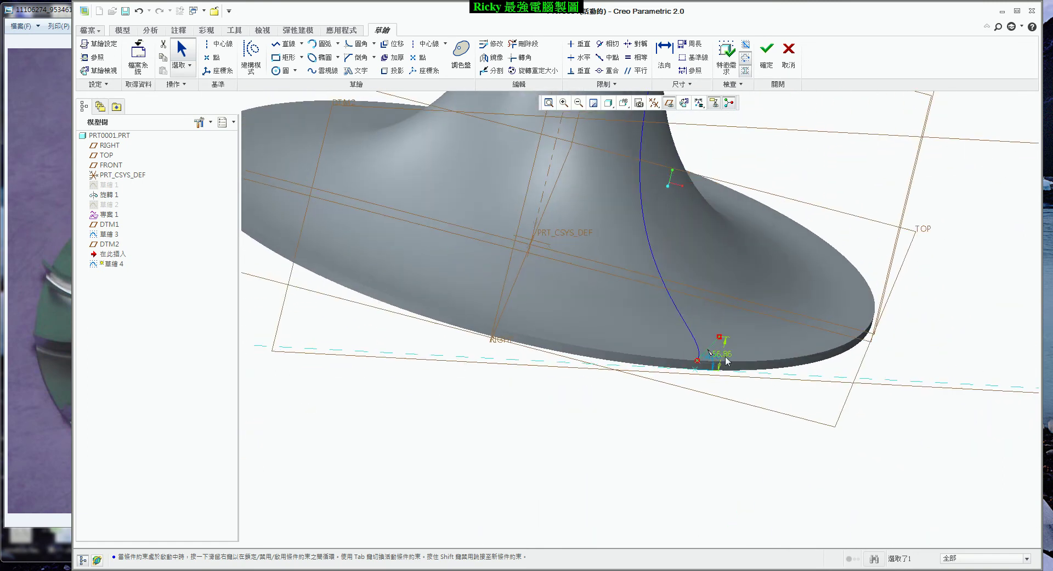
double_click(728, 361)
type("60")
key("Return")
left_click(767, 52)
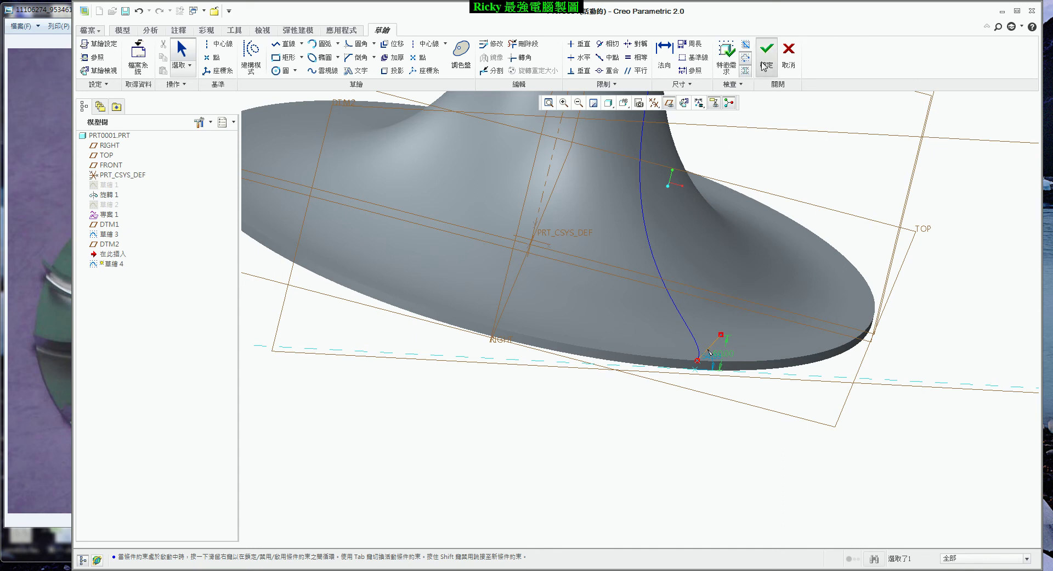
- Hide the datum planes and view the model from above
mouse_move(733, 409)
middle_mouse_down()
mouse_move(667, 409)
mouse_move(676, 437)
mouse_move(734, 423)
mouse_move(704, 443)
middle_mouse_up()
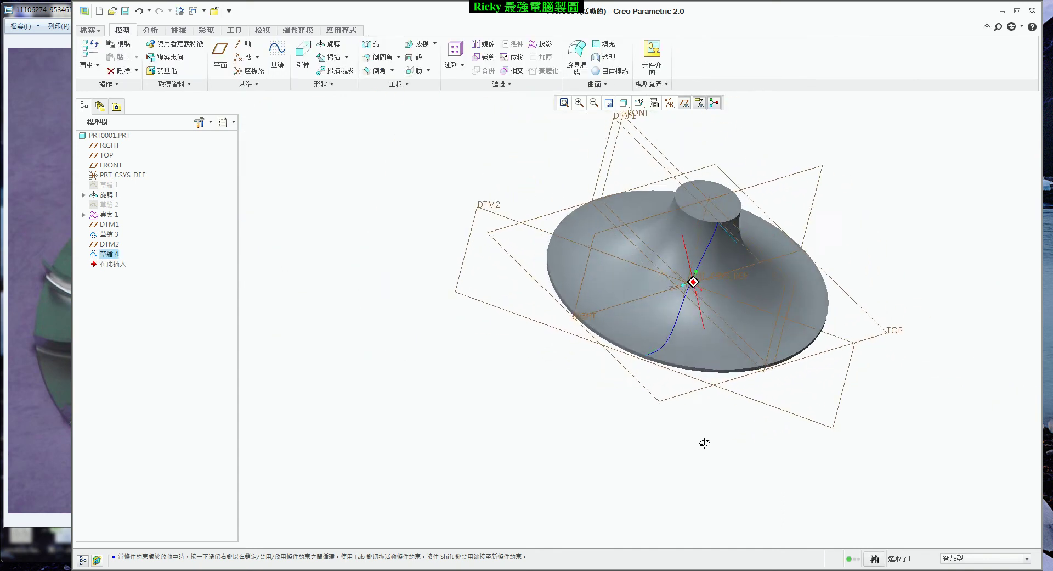
left_click(685, 103)
mouse_move(546, 249)
middle_mouse_down()
mouse_move(468, 219)
mouse_move(489, 239)
middle_mouse_up()
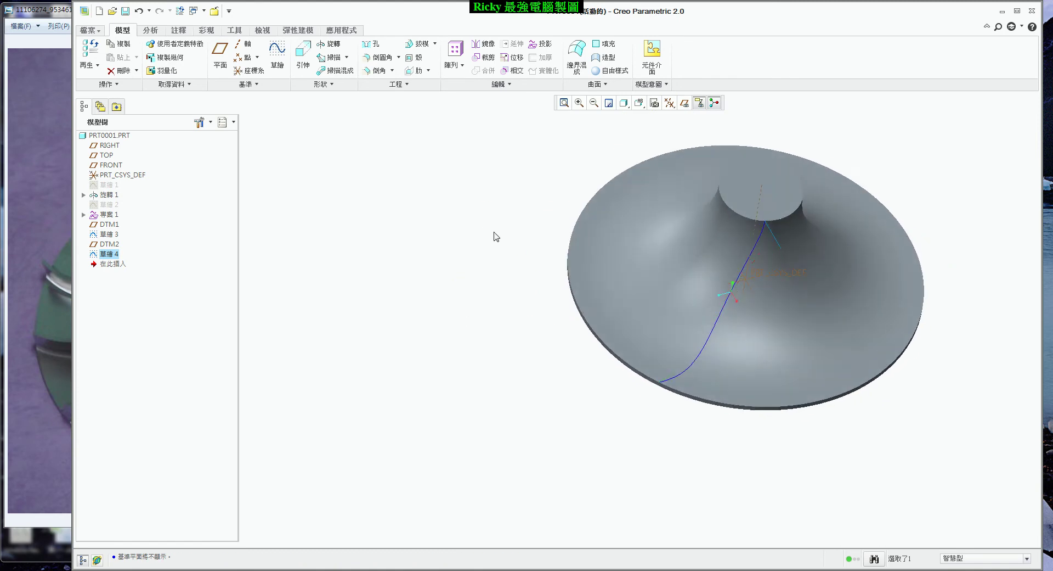
scroll(606, 176, "down", 2)
- Start a swept blend with the blue curve as its trajectory
left_click(341, 71)
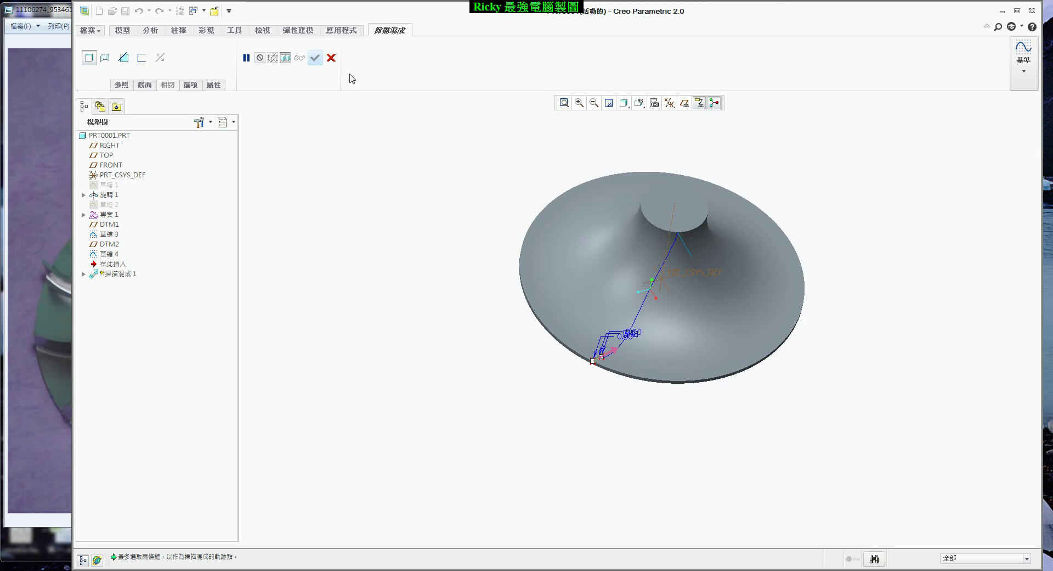
left_click(331, 58)
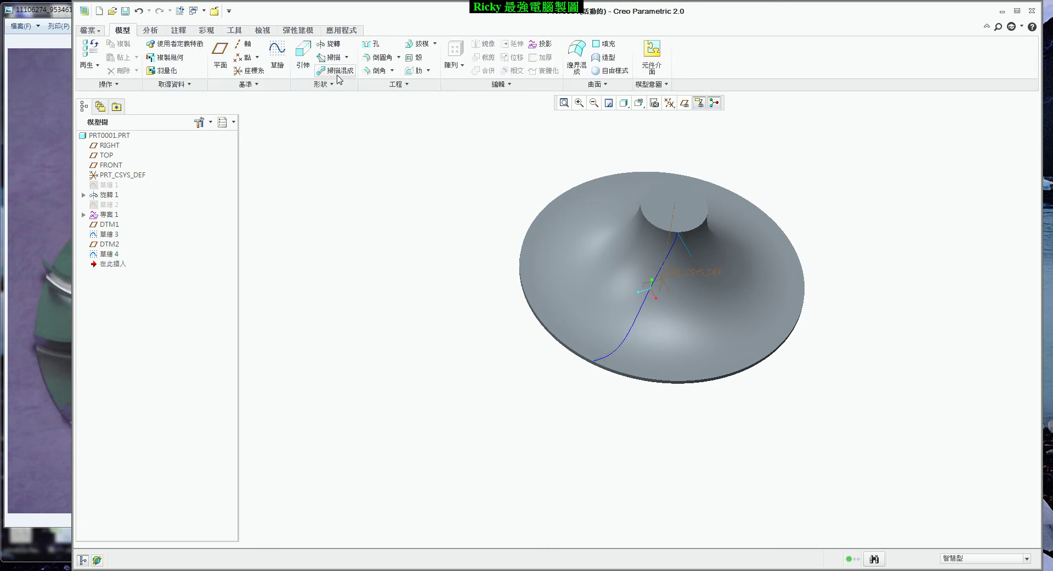
left_click(337, 71)
left_click(121, 86)
left_click(148, 132)
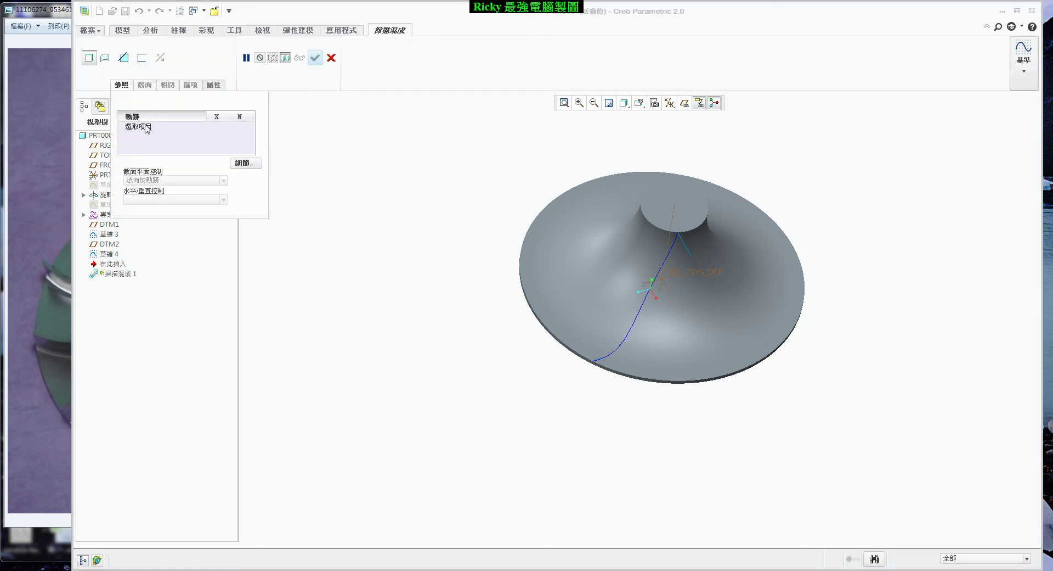
left_click(650, 299)
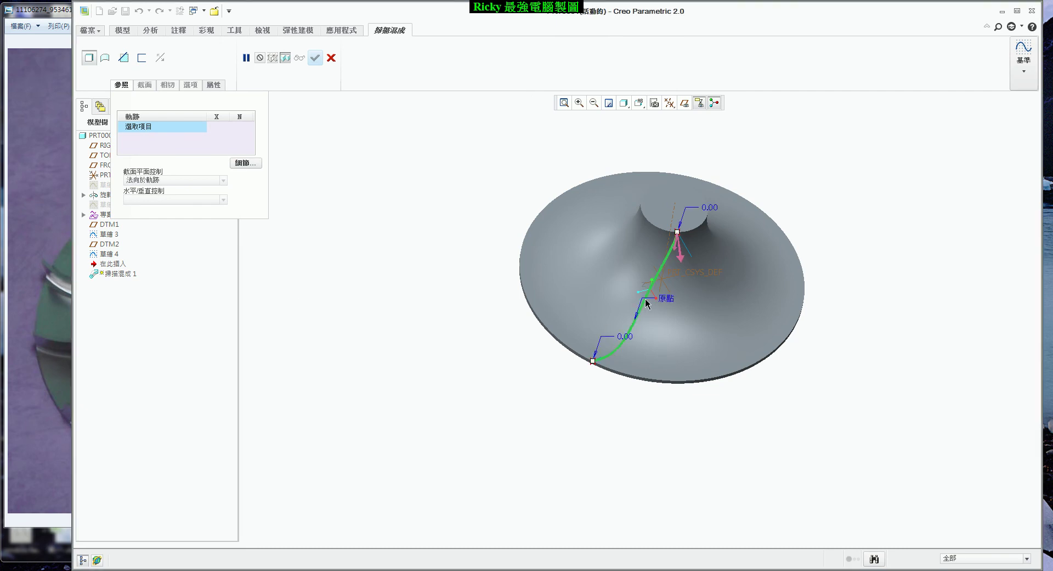
left_click(121, 85)
- Use the existing top line and lower line as the two blend sections
left_click(146, 85)
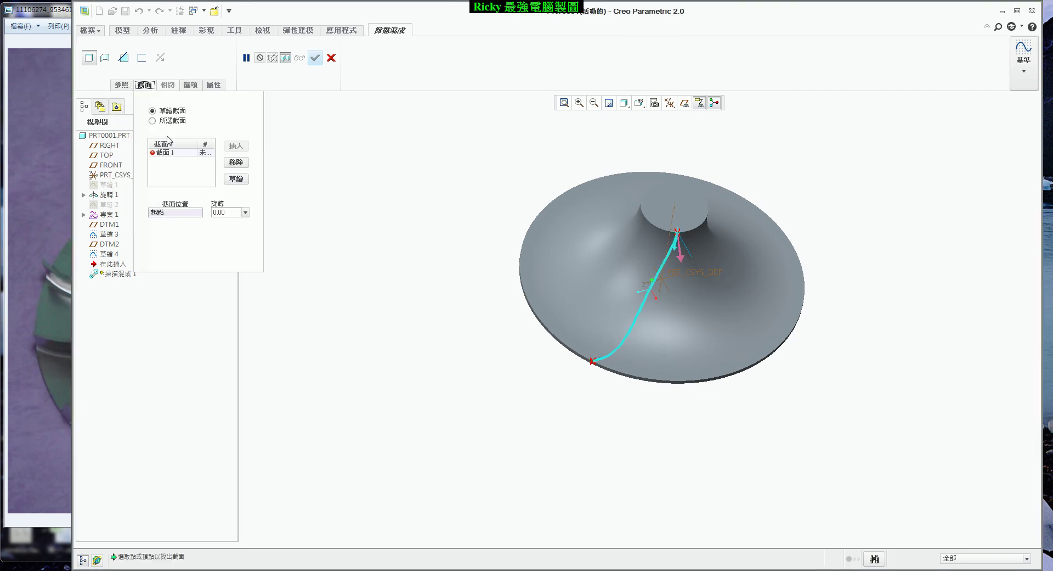
left_click(152, 121)
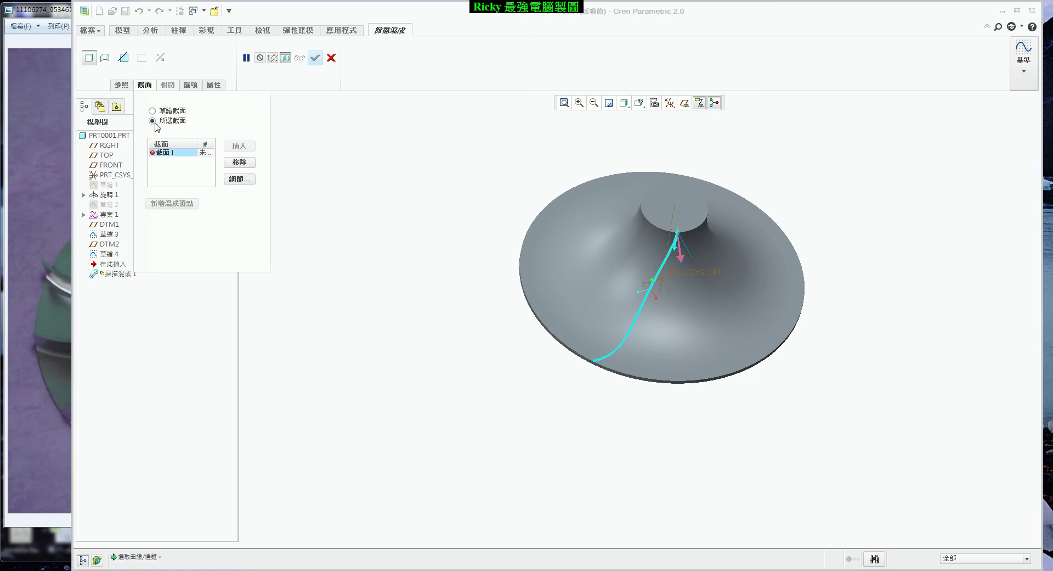
left_click(690, 250)
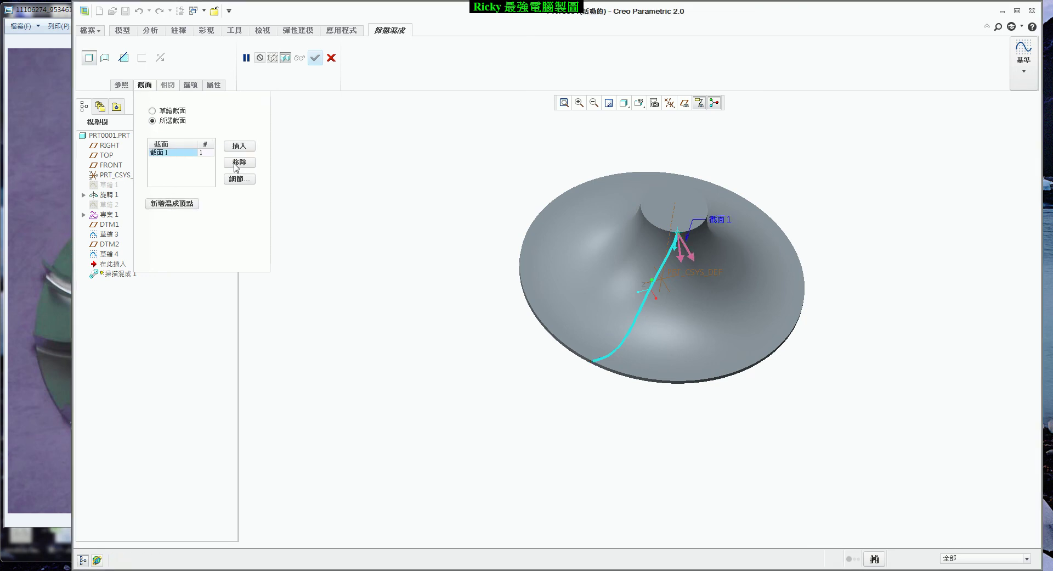
left_click(239, 146)
scroll(600, 377, "down", 5)
scroll(585, 375, "down", 3)
middle_click_drag(585, 374, 621, 350)
left_click(730, 217)
scroll(502, 322, "up", 3)
scroll(554, 318, "up", 4)
middle_click_drag(554, 318, 543, 336)
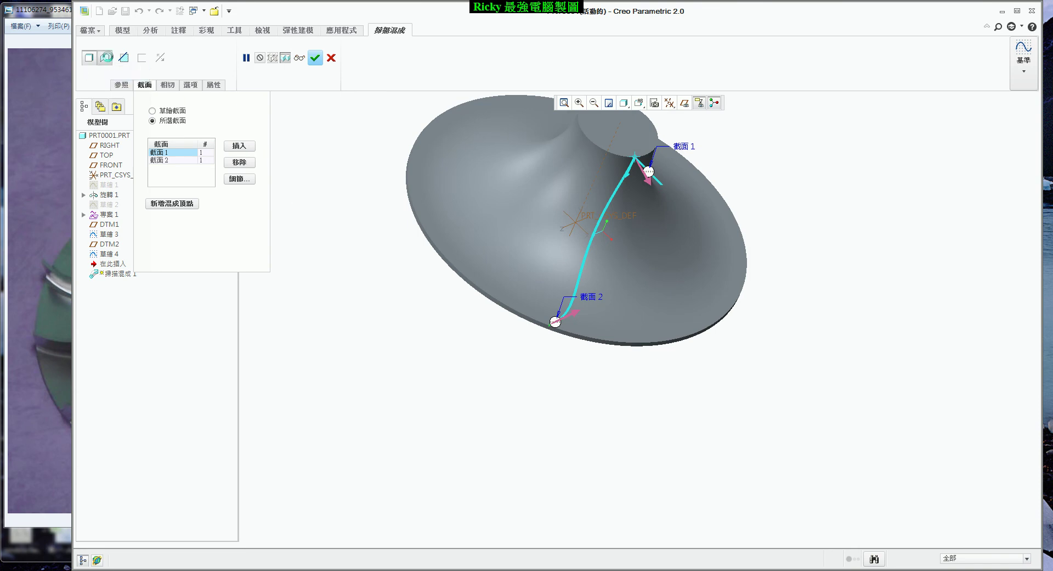
- Make the swept blend a surface and finish it as Swept Blend 1
left_click(109, 59)
mouse_move(441, 399)
middle_mouse_down()
mouse_move(517, 411)
mouse_move(487, 405)
mouse_move(312, 209)
middle_mouse_up()
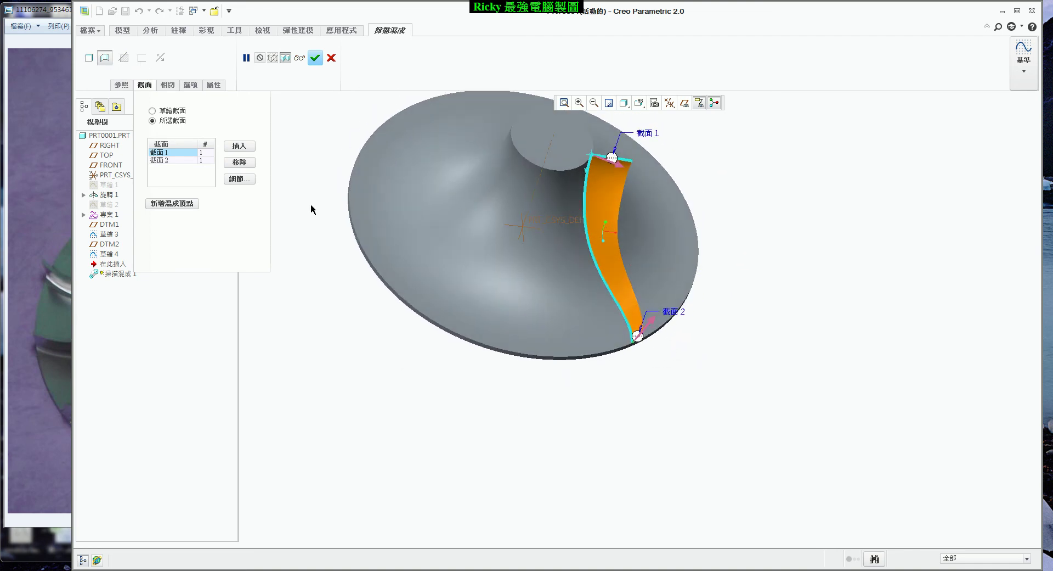
left_click(314, 58)
mouse_move(532, 423)
middle_mouse_down()
mouse_move(509, 391)
mouse_move(208, 236)
middle_mouse_up()
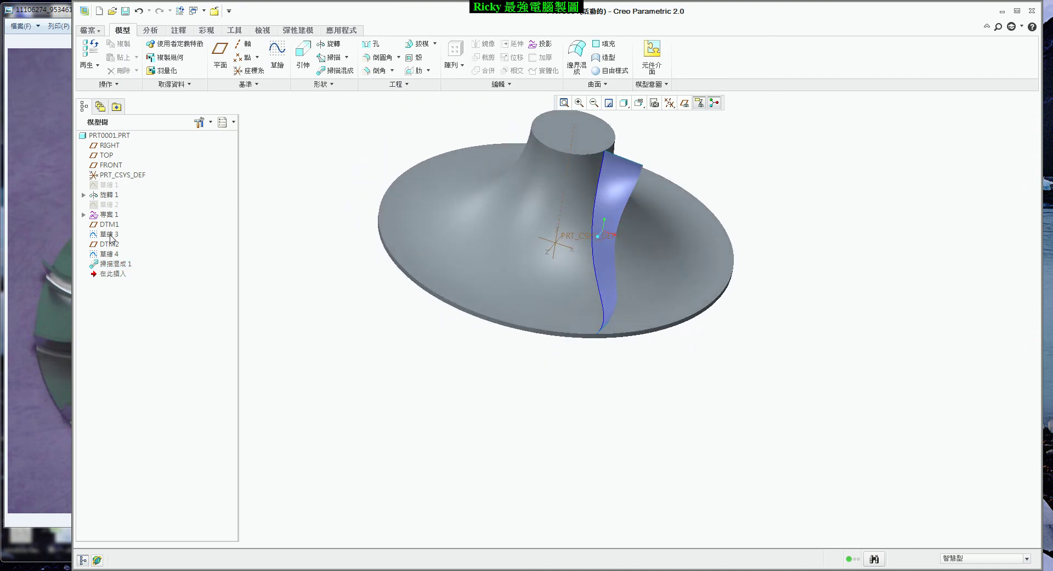
- Edit sketch 草繪 3, changing the 130 top line length to 160
left_click(109, 234)
right_click(111, 237)
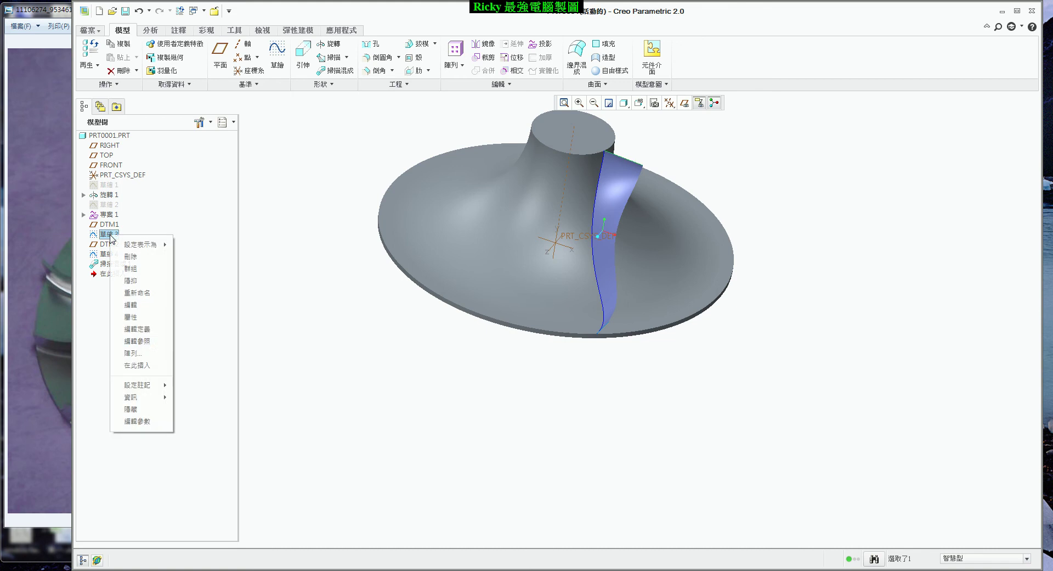
left_click(147, 329)
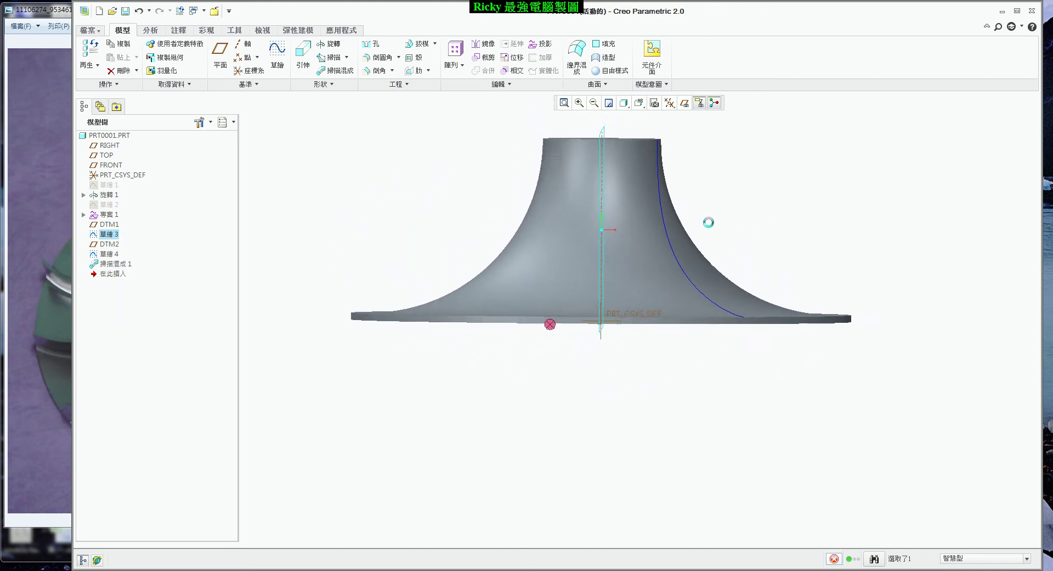
double_click(646, 306)
type("150")
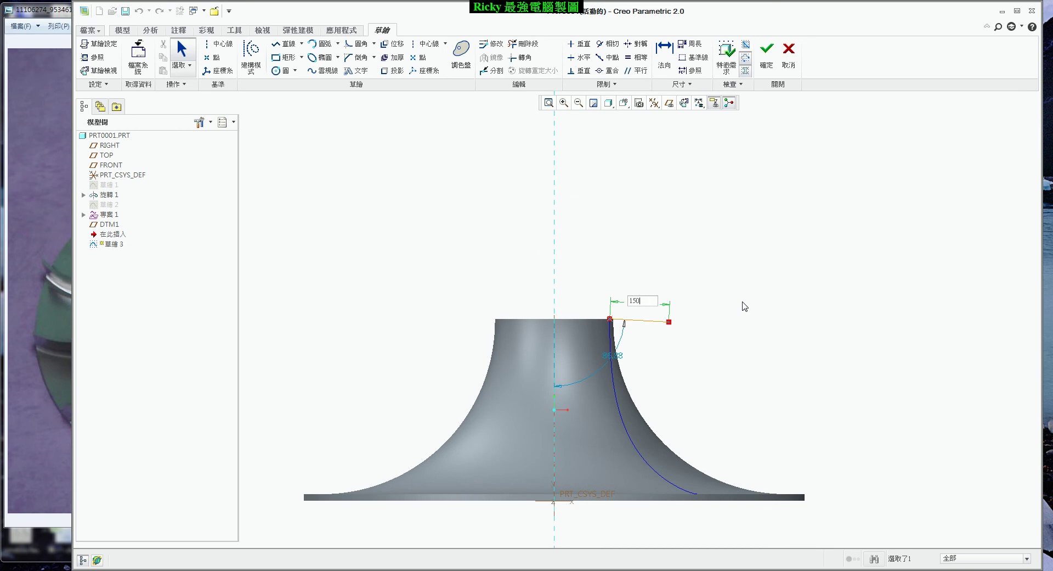
key("Return")
double_click(648, 305)
type("0")
key("Return")
left_click(767, 55)
- Inspect the regenerated blade and select its surface
mouse_move(737, 317)
middle_mouse_down()
mouse_move(645, 318)
mouse_move(790, 219)
middle_mouse_up()
left_click(788, 224)
scroll(783, 261, "down", 2)
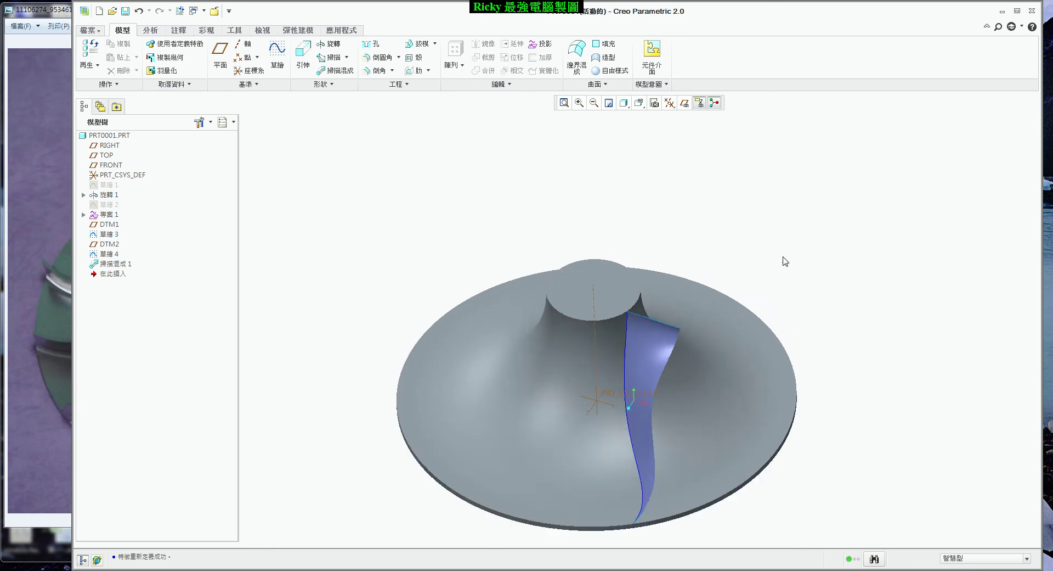
left_click(645, 355)
- Extend the blade surface's hub-side edge by 5.00 as Extend 1 (延伸 1)
left_click(645, 355)
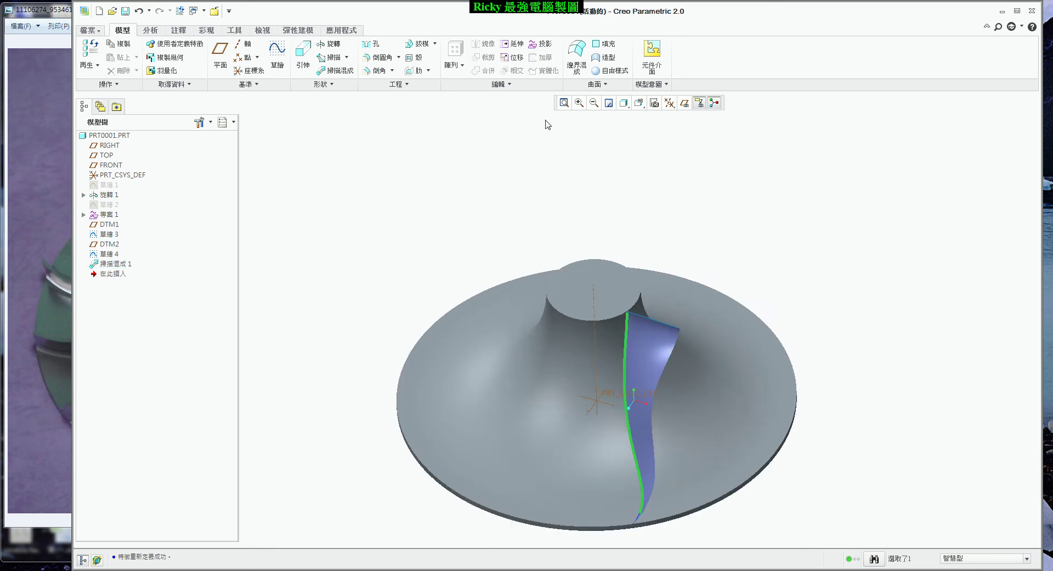
left_click(510, 46)
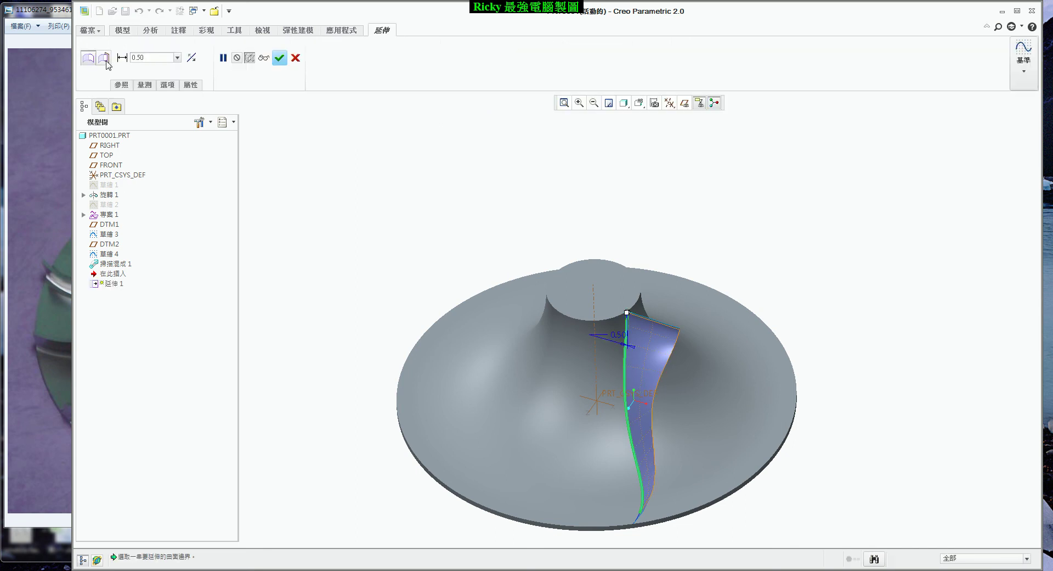
scroll(638, 401, "down", 4)
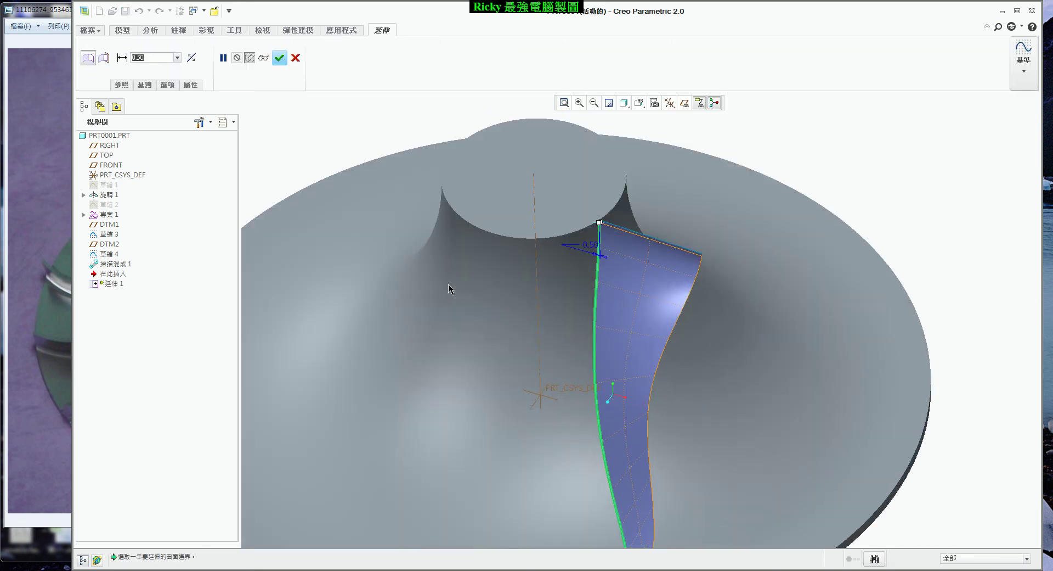
type("0")
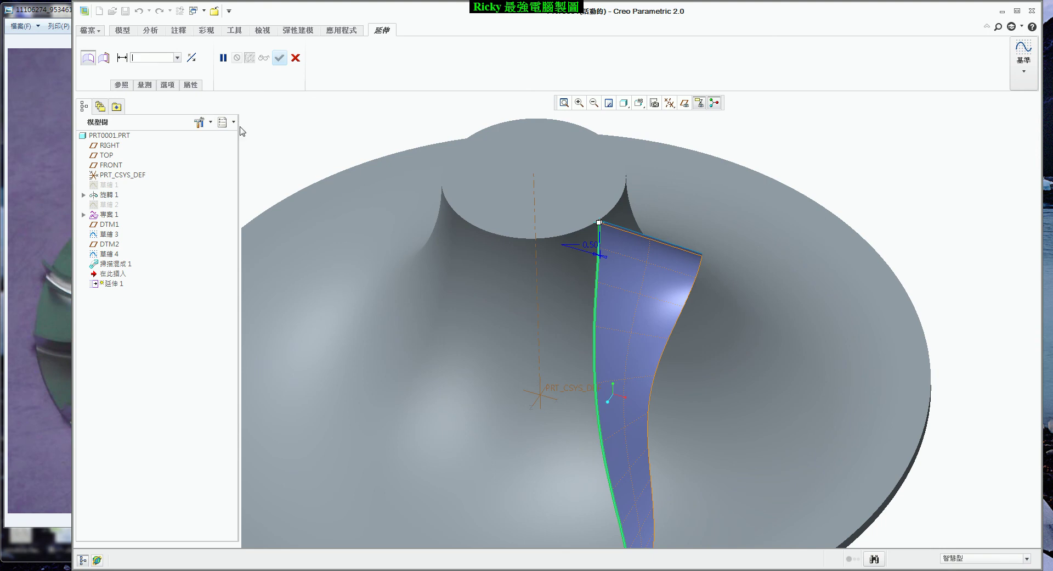
type("5")
key("Return")
scroll(588, 348, "down", 3)
scroll(591, 347, "up", 3)
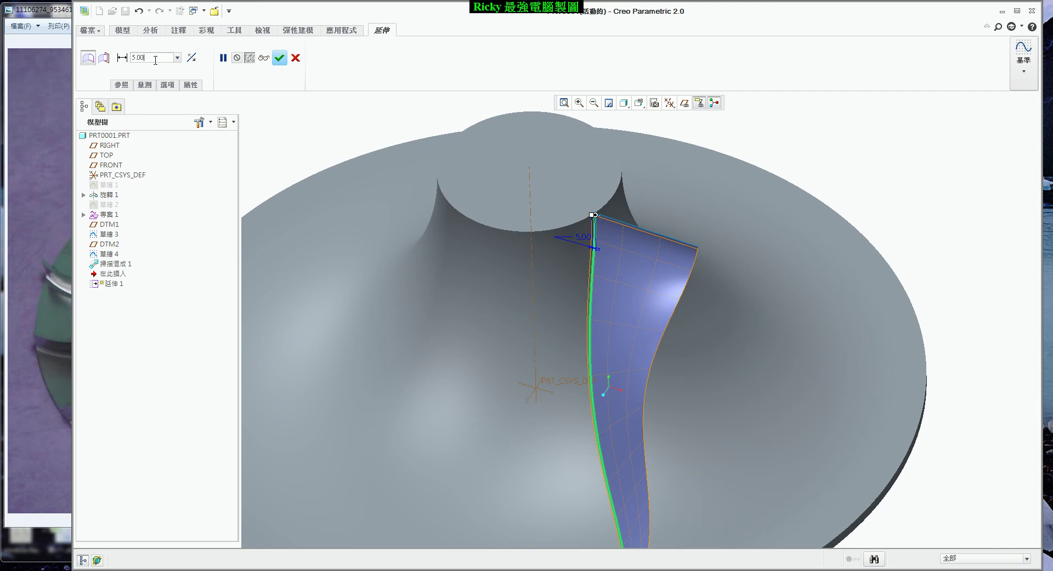
type("8")
key("Return")
left_click(280, 58)
scroll(500, 259, "down", 5)
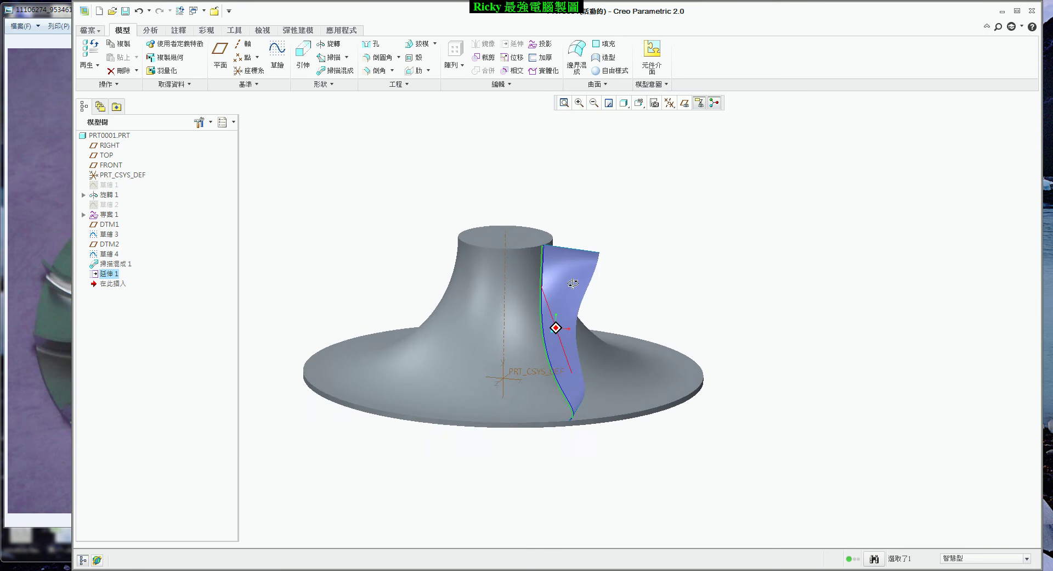
- View the part from above and select the blade surface
scroll(574, 283, "up", 2)
scroll(574, 283, "up", 3)
left_click(659, 244)
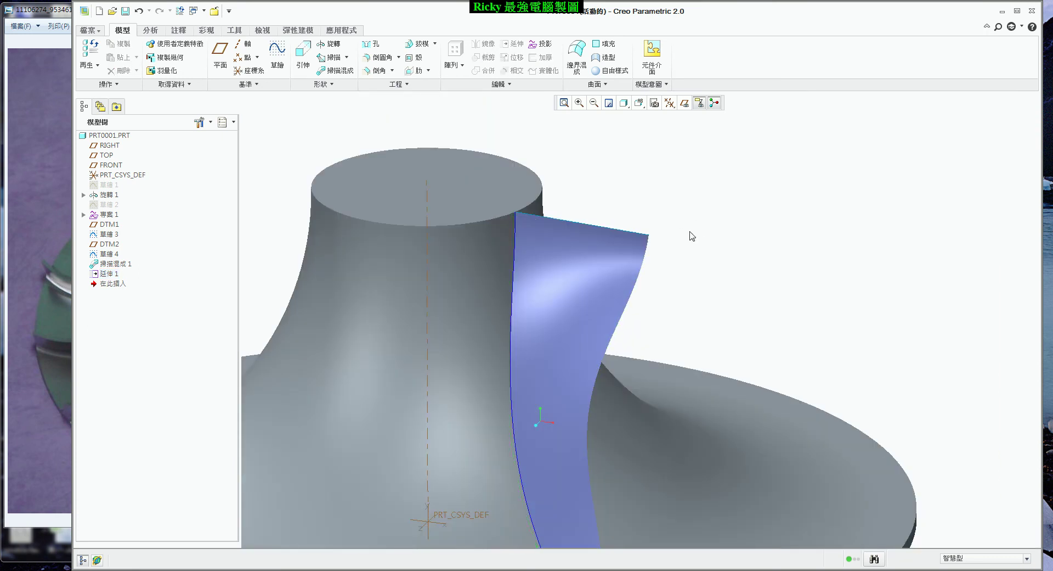
scroll(660, 219, "down", 2)
scroll(668, 209, "down", 2)
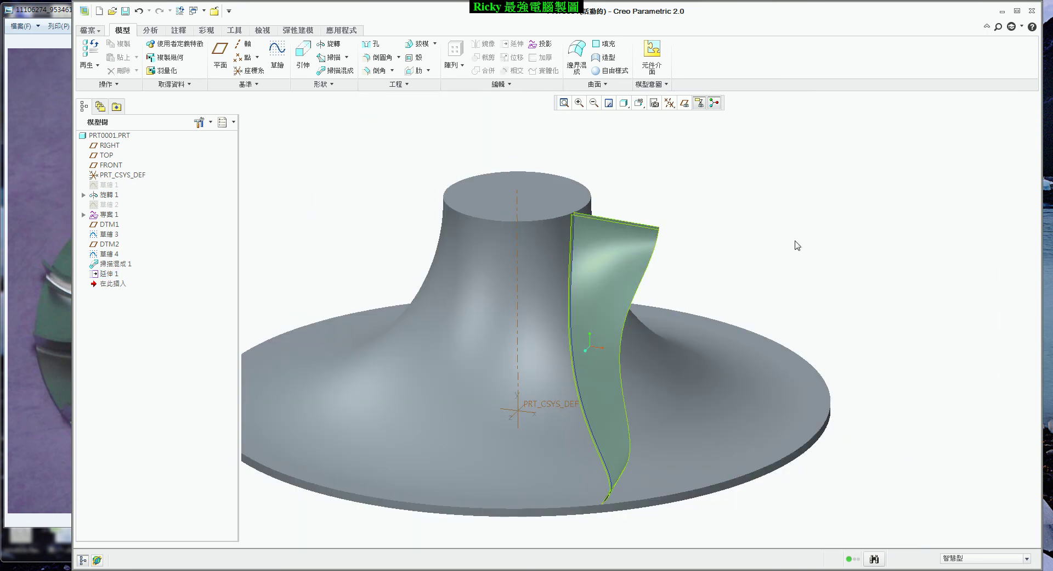
middle_click_drag(597, 287, 590, 348)
left_click(616, 272)
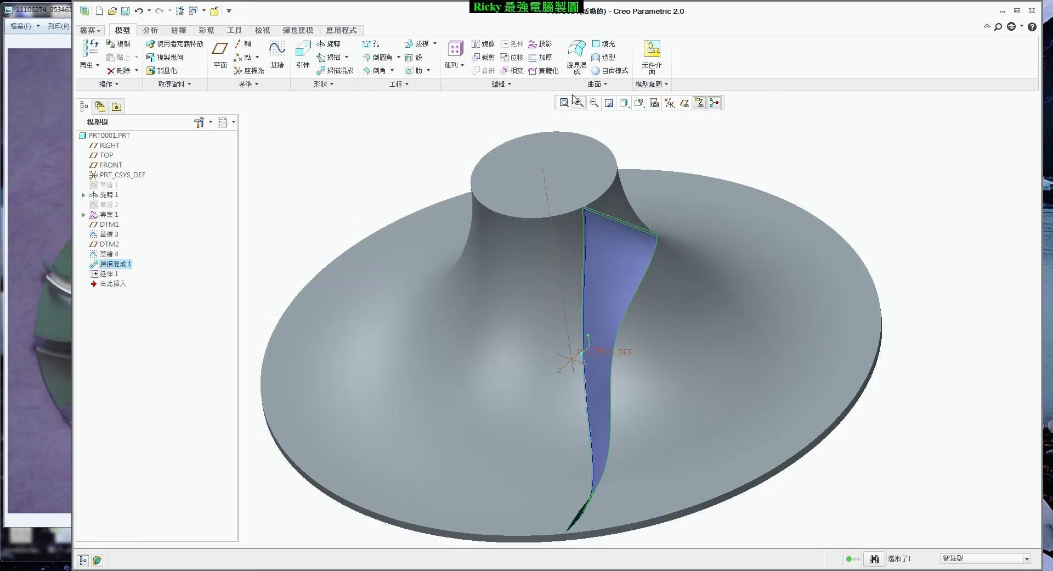
- Thicken the blade surface by 8.00 toward the flipped side as Thicken 1
left_click(551, 59)
mouse_move(661, 287)
middle_mouse_down()
mouse_move(591, 346)
mouse_move(377, 195)
middle_mouse_up()
left_click(175, 59)
left_click(192, 62)
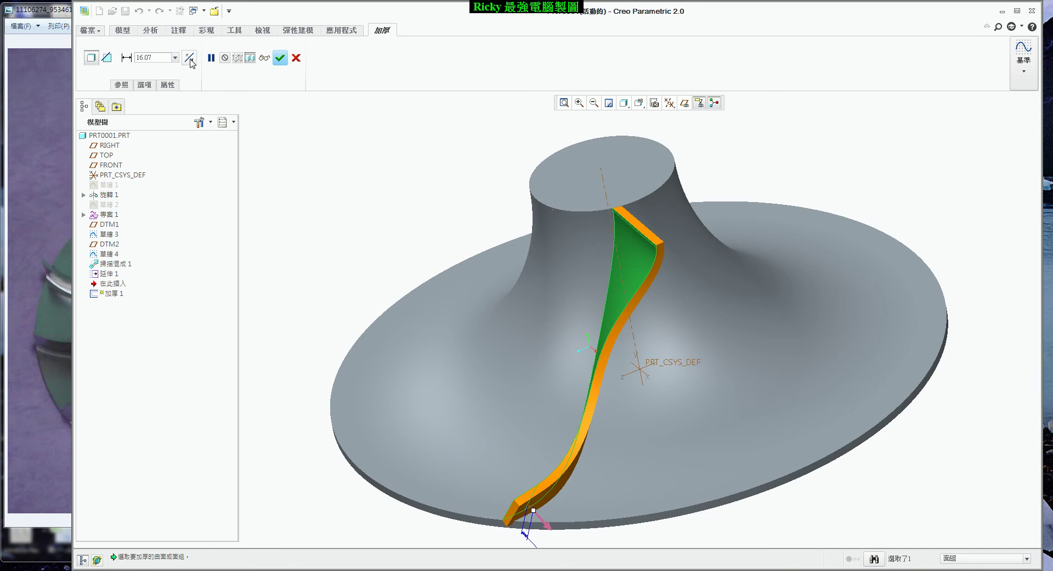
left_click(192, 62)
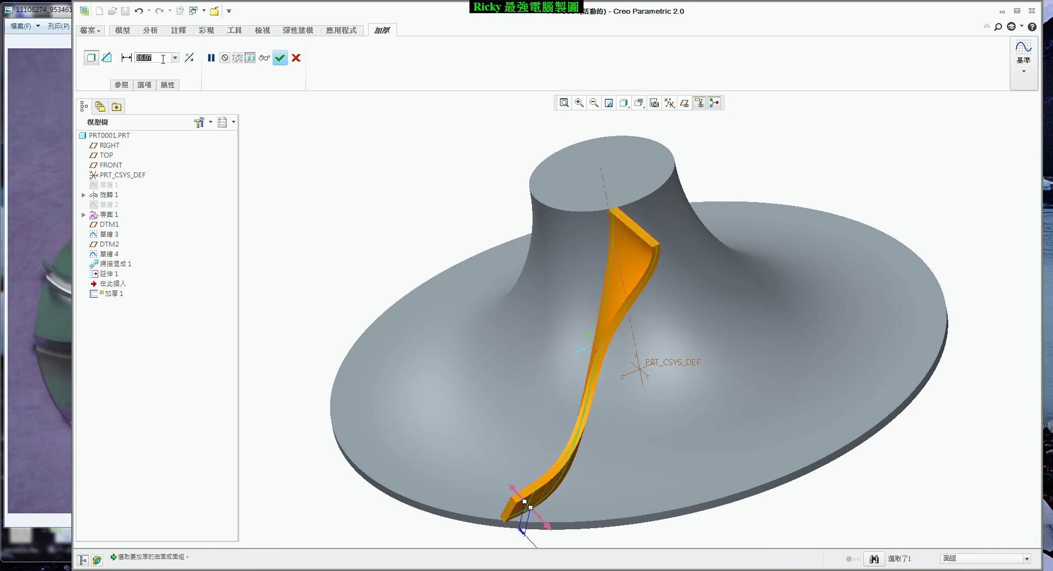
type("8")
key("Return")
scroll(604, 294, "up", 3)
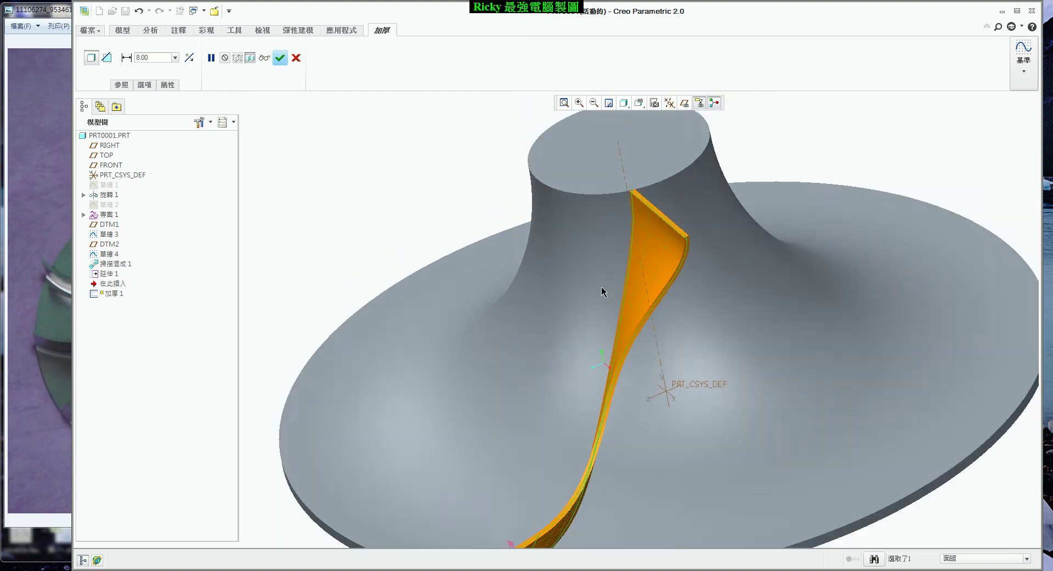
scroll(605, 295, "down", 4)
mouse_move(664, 306)
middle_mouse_down()
mouse_move(688, 299)
mouse_move(668, 315)
middle_mouse_up()
key("ctrl+d")
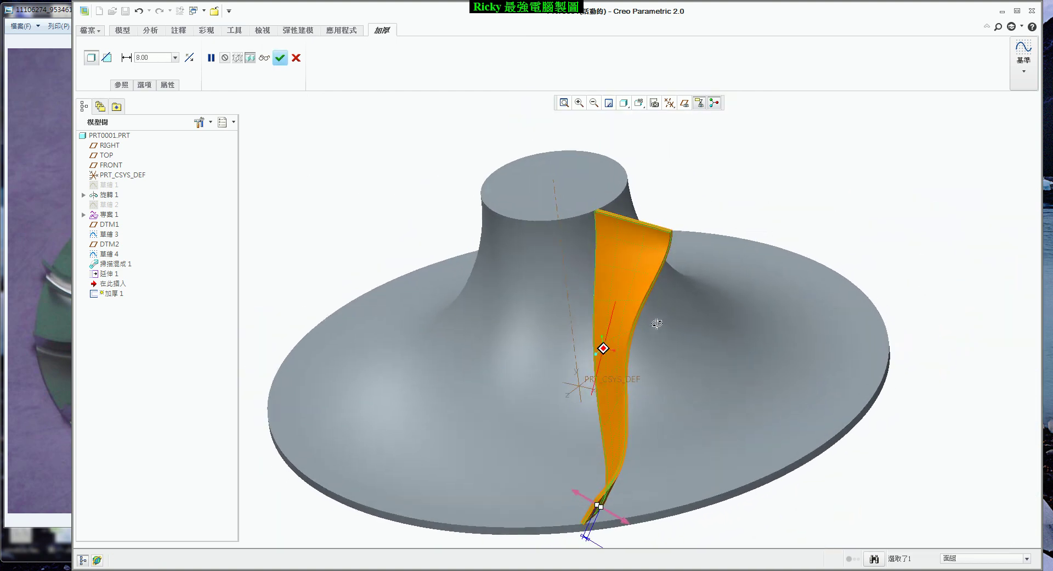
left_click(280, 59)
- Return to the standard full-part view and clear the selection
scroll(435, 235, "up", 3)
scroll(706, 301, "up", 1)
middle_click_drag(706, 301, 725, 319)
key("ctrl+d")
left_click(410, 208)
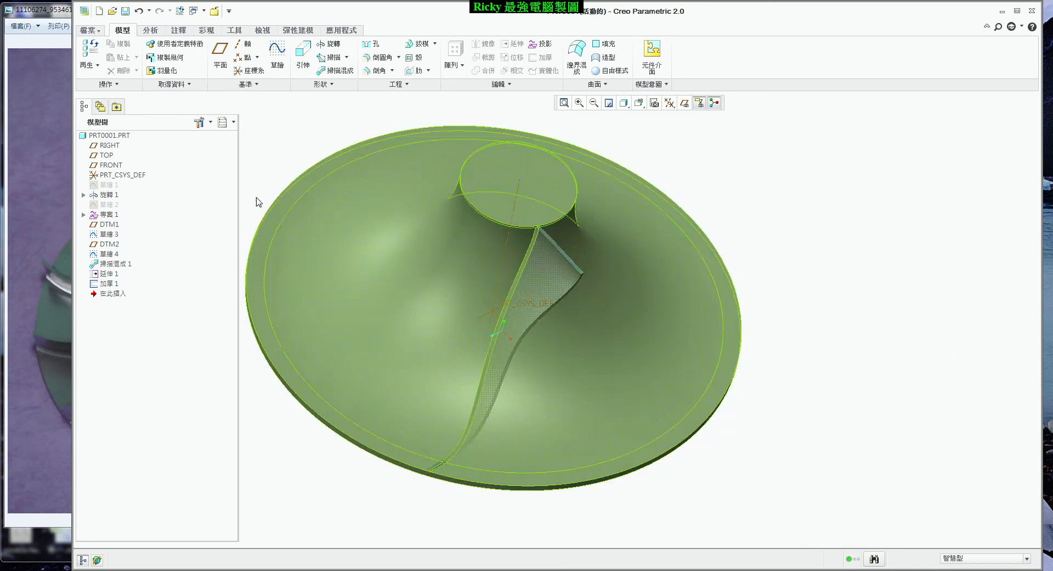
- Start a round on the blade's root edge where it meets the hub
left_click(384, 57)
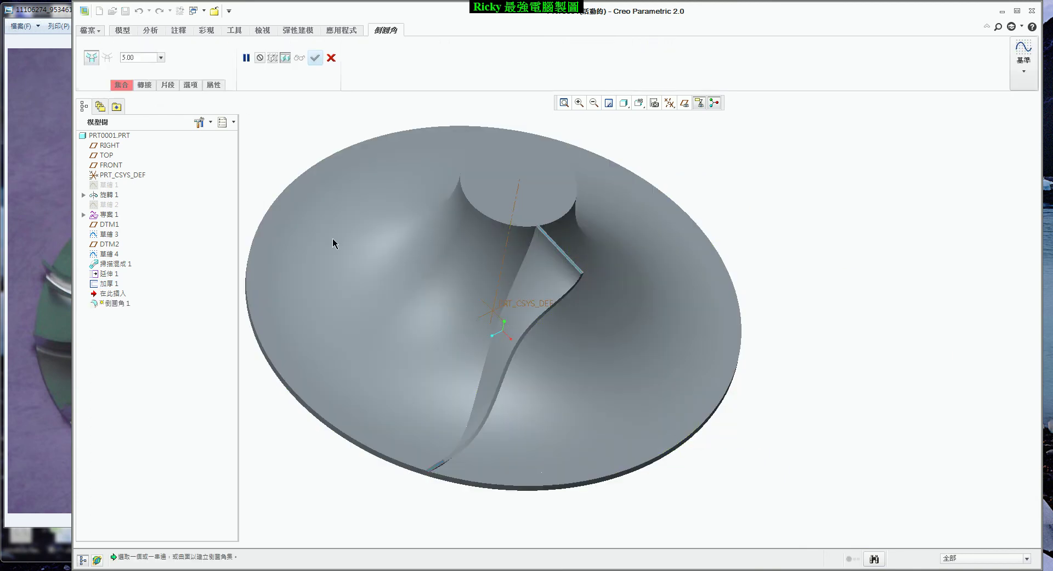
scroll(532, 258, "down", 3)
left_click(524, 245)
left_click(528, 248)
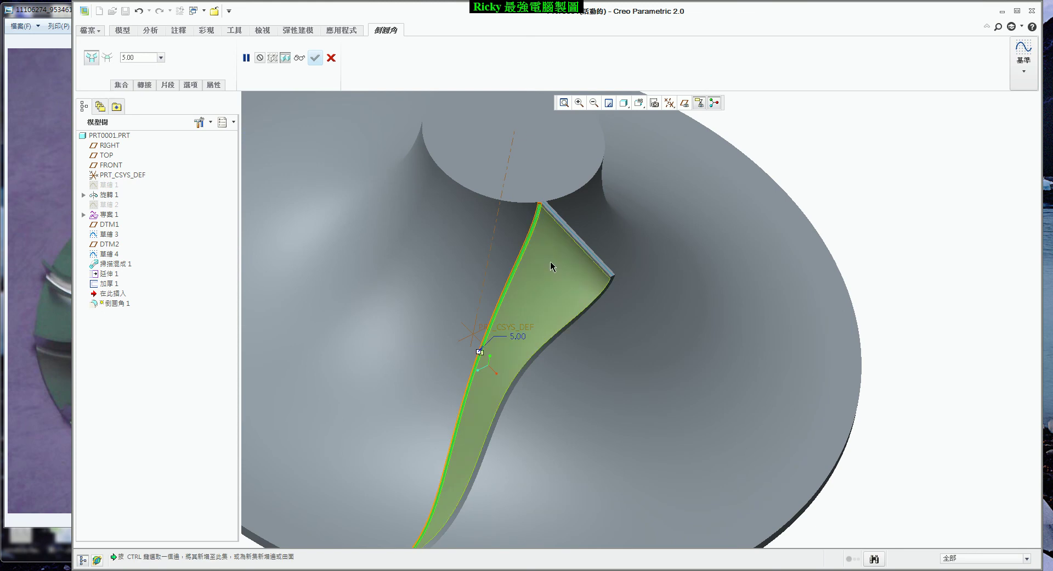
scroll(550, 273, "down", 5)
middle_click_drag(521, 286, 555, 250)
scroll(555, 249, "up", 5)
scroll(555, 250, "up", 2)
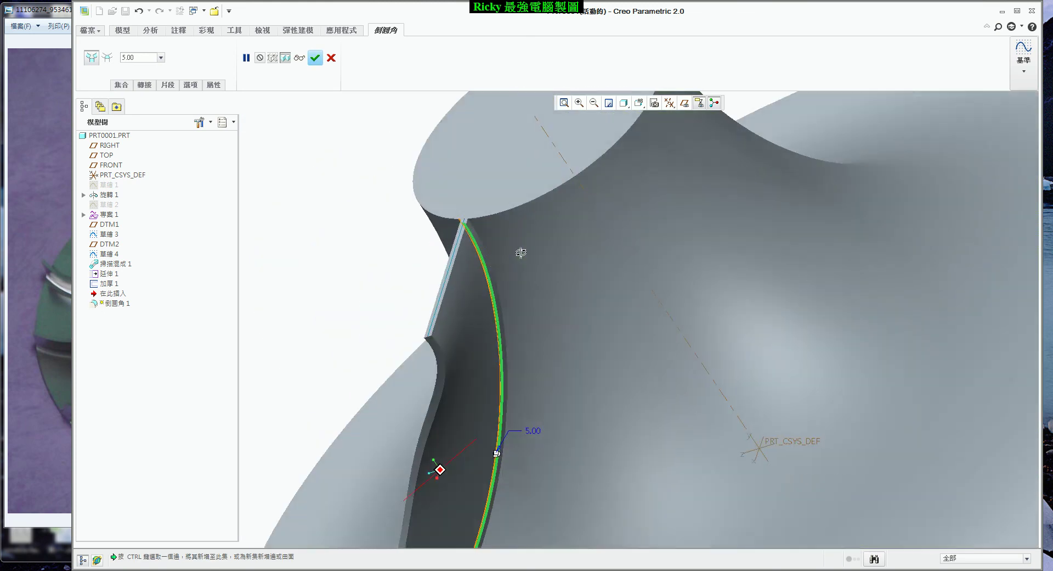
scroll(529, 265, "down", 4)
scroll(529, 264, "down", 3)
middle_click_drag(562, 274, 571, 285)
scroll(509, 392, "up", 5)
scroll(502, 381, "up", 2)
scroll(505, 376, "down", 6)
scroll(508, 368, "down", 1)
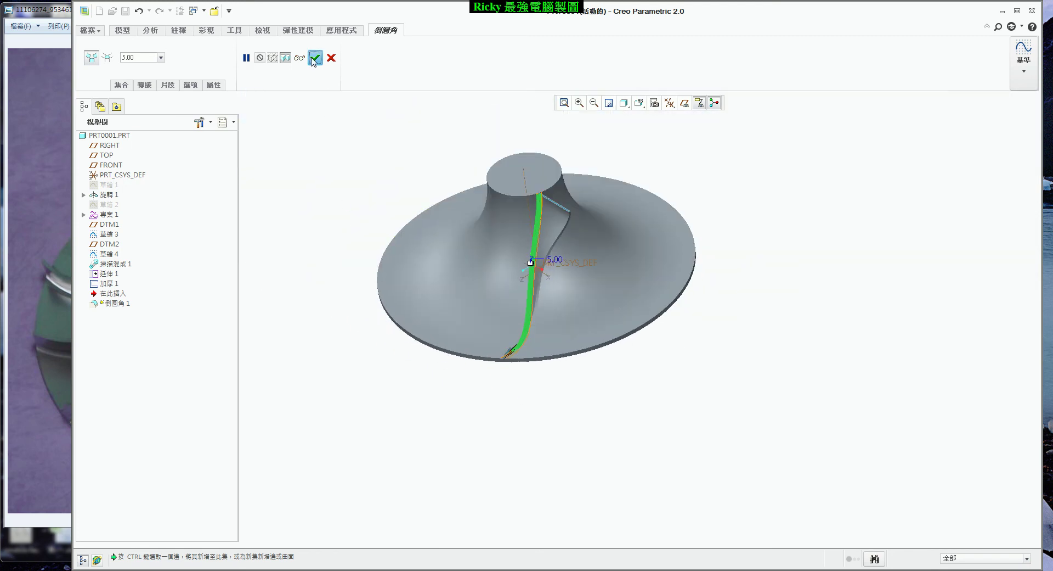
- Try a 5.00 round, then after the regeneration failure finish it at 3.00
left_click(315, 58)
left_click(504, 302)
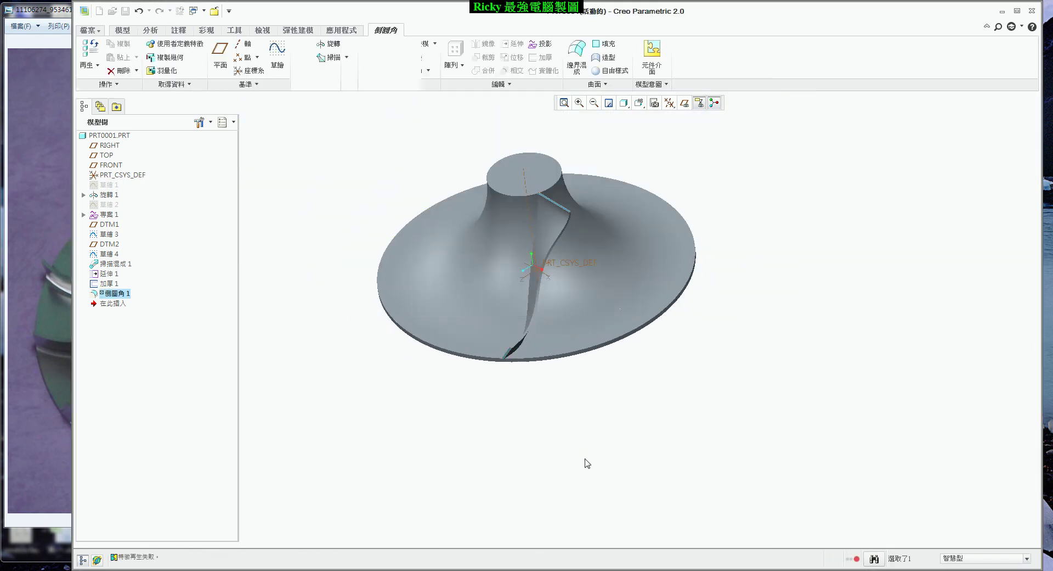
scroll(571, 456, "up", 3)
mouse_move(557, 446)
middle_mouse_down()
mouse_move(602, 444)
mouse_move(593, 451)
middle_mouse_up()
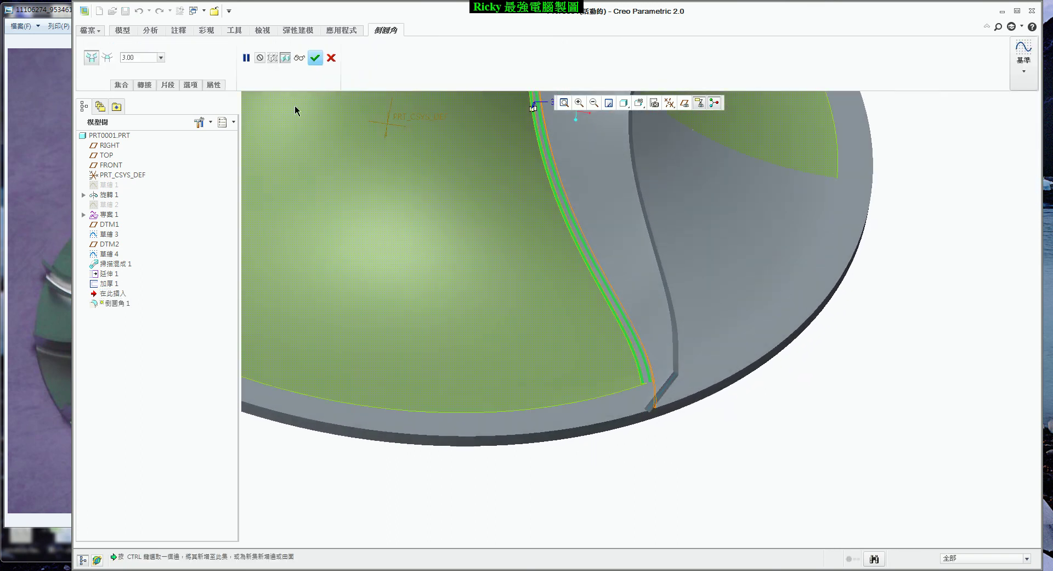
left_click(316, 59)
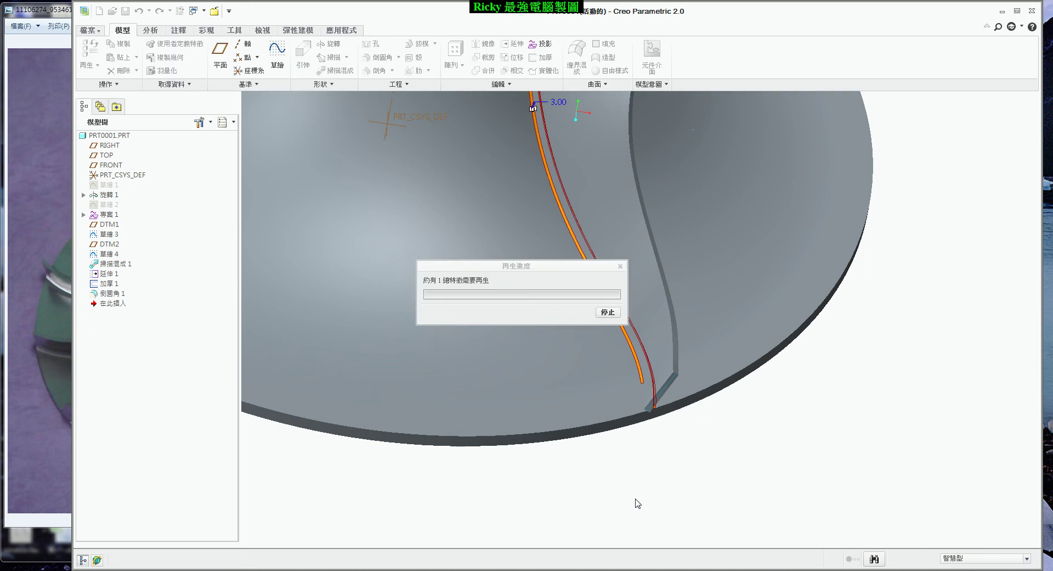
- Inspect the fillet near the disc and select feature 延伸 1
mouse_move(666, 502)
middle_mouse_down()
mouse_move(702, 465)
mouse_move(679, 480)
middle_mouse_up()
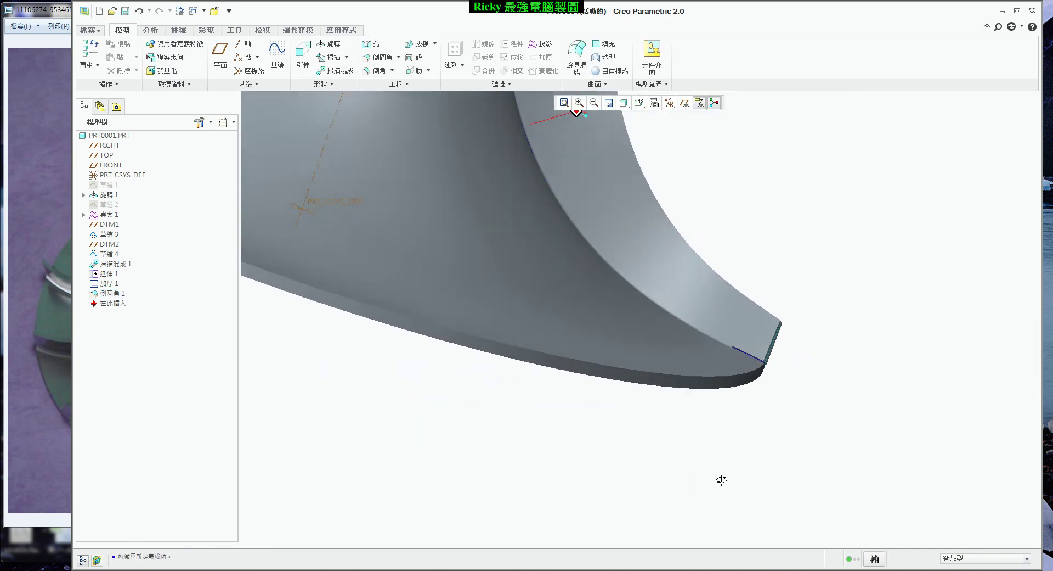
mouse_move(744, 388)
middle_mouse_down()
mouse_move(679, 418)
mouse_move(695, 392)
mouse_move(677, 430)
middle_mouse_up()
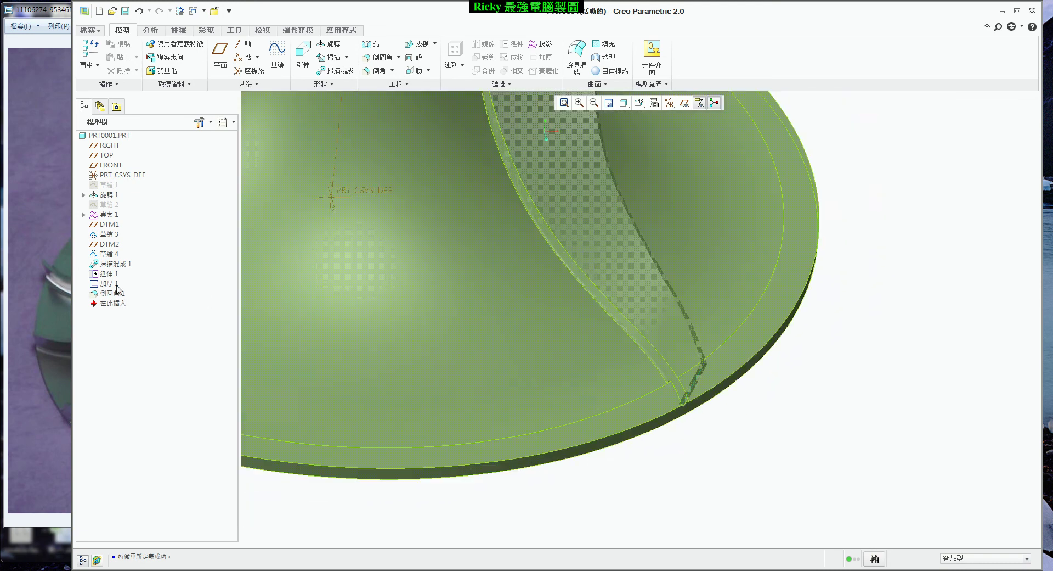
left_click(113, 274)
- Redefine Extend 1 (延伸 1) with an 8.00 extension length
right_click(115, 277)
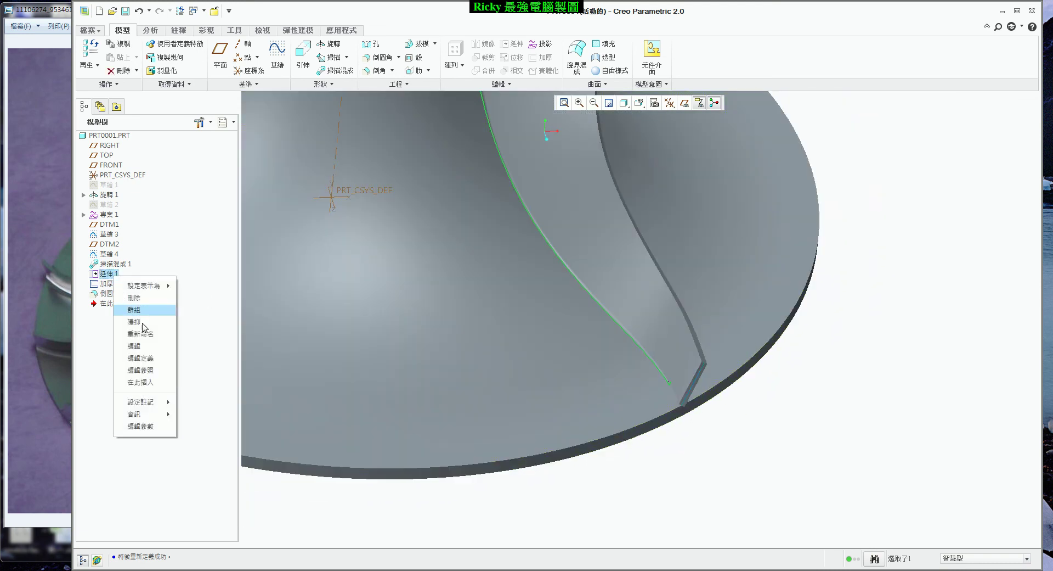
left_click(129, 357)
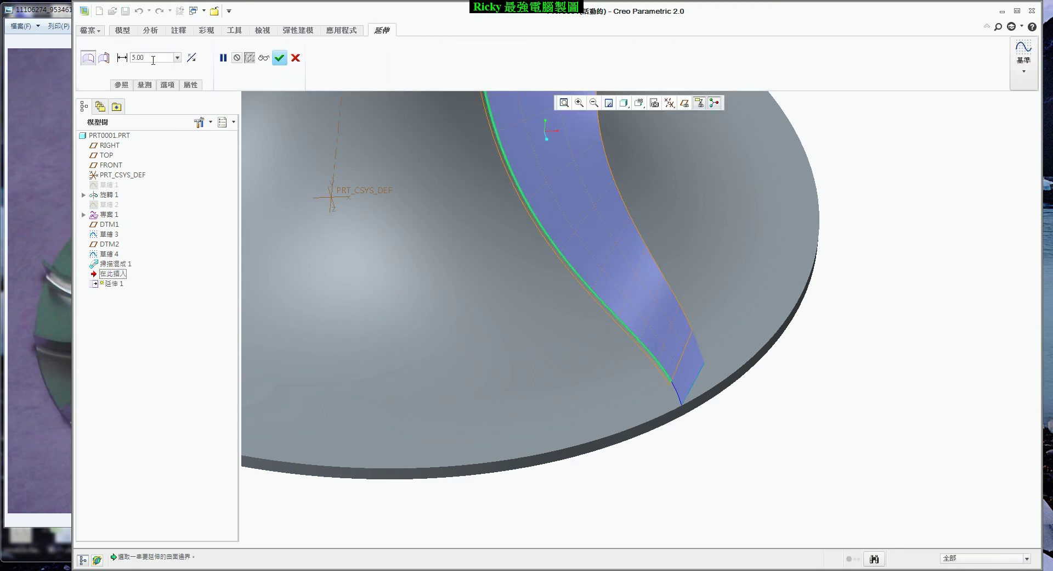
type("3")
key("Return")
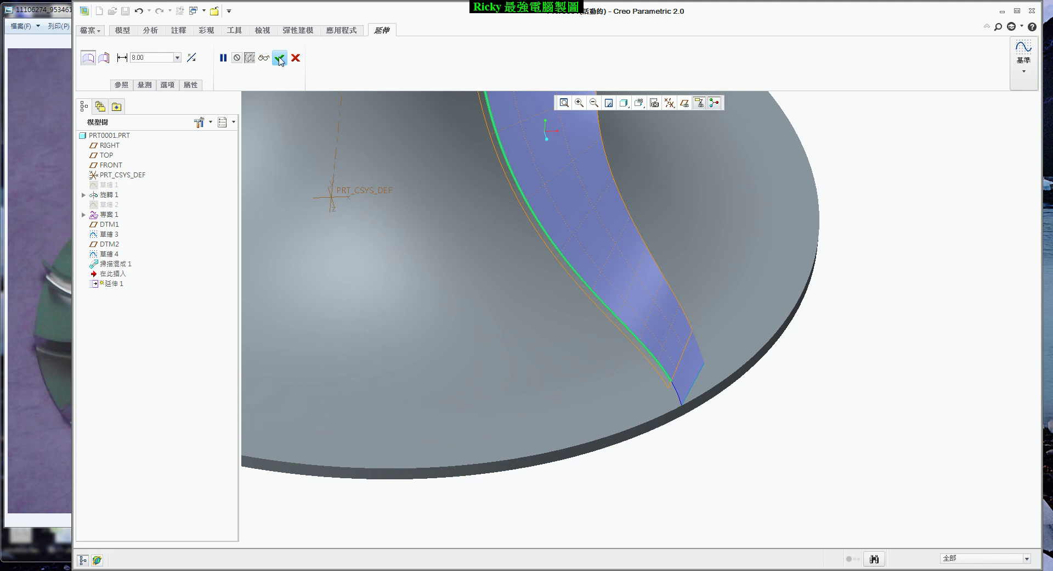
scroll(639, 408, "down", 2)
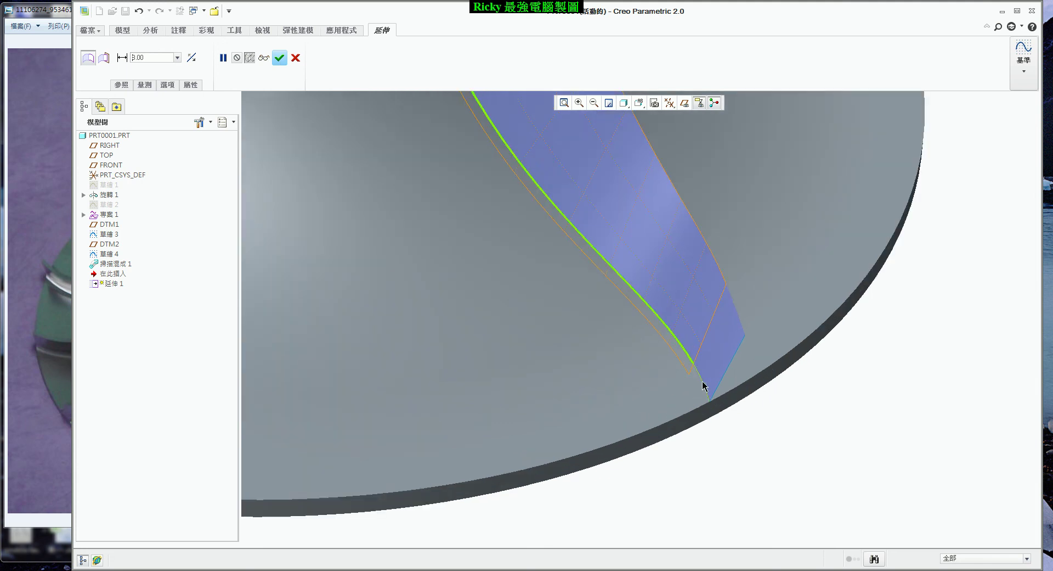
scroll(662, 400, "up", 2)
scroll(663, 400, "up", 2)
scroll(634, 285, "down", 3)
scroll(605, 288, "down", 3)
scroll(606, 288, "up", 3)
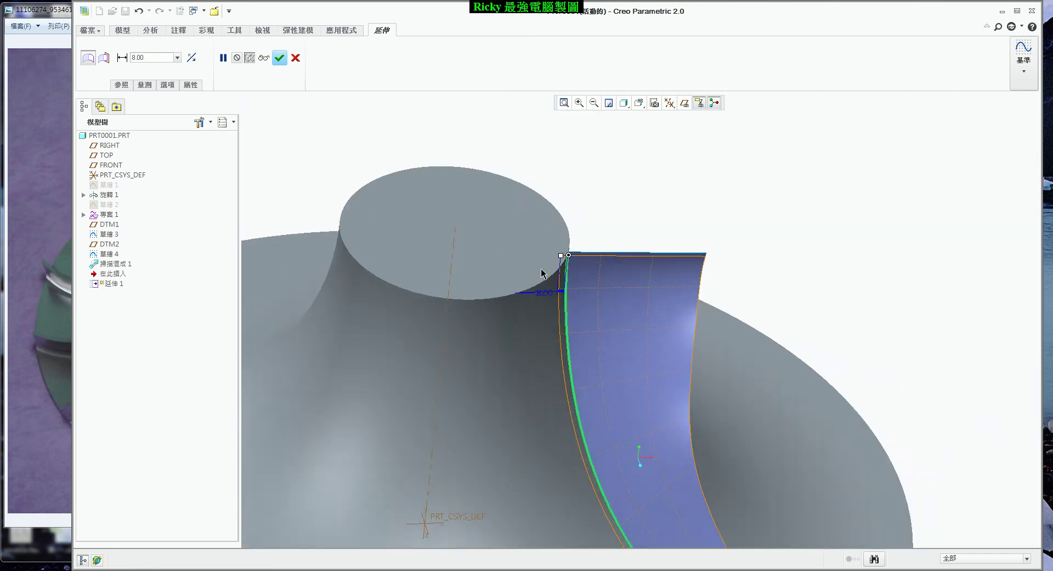
left_click(280, 58)
- Zoom and orbit to inspect the regenerated bladed hub
scroll(576, 458, "up", 3)
scroll(587, 477, "down", 4)
scroll(600, 457, "down", 2)
mouse_move(600, 457)
middle_mouse_down()
mouse_move(611, 432)
mouse_move(538, 437)
mouse_move(580, 456)
mouse_move(547, 457)
middle_mouse_up()
scroll(582, 457, "up", 2)
scroll(603, 464, "down", 2)
scroll(617, 463, "up", 4)
scroll(617, 462, "up", 2)
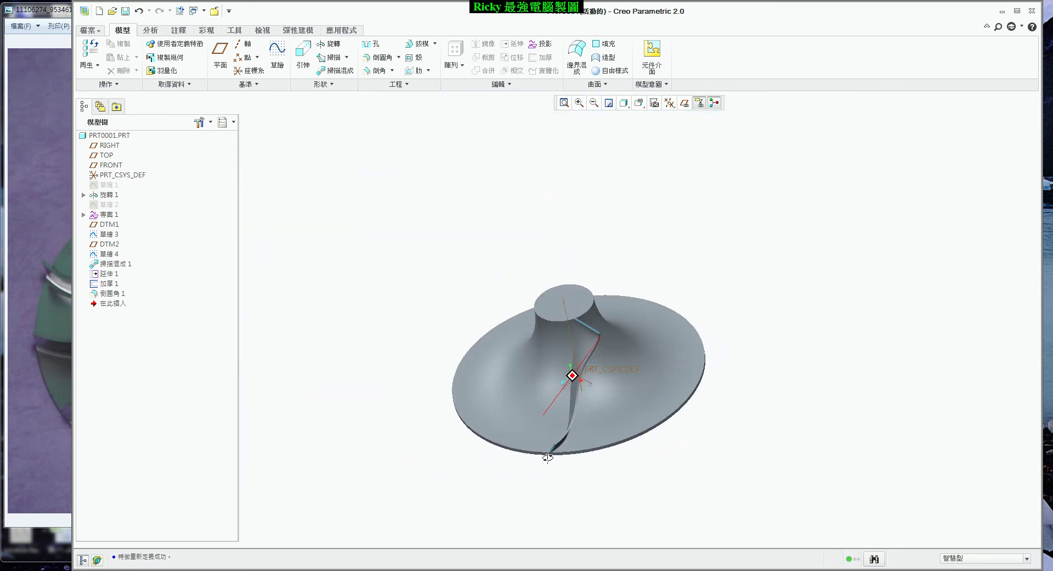
- Group the four blade features 掃描混成 1, 延伸 1, 加厚 1 and 倒圓角 1
left_click(116, 266)
left_click(112, 275, "ctrl")
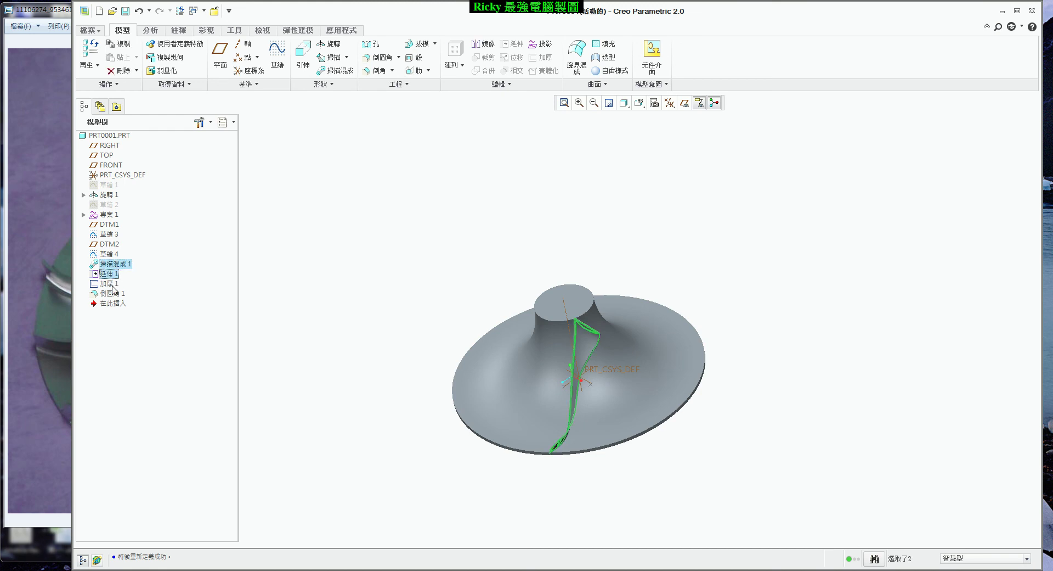
left_click(108, 284, "ctrl")
left_click(109, 293, "ctrl")
right_click(112, 294)
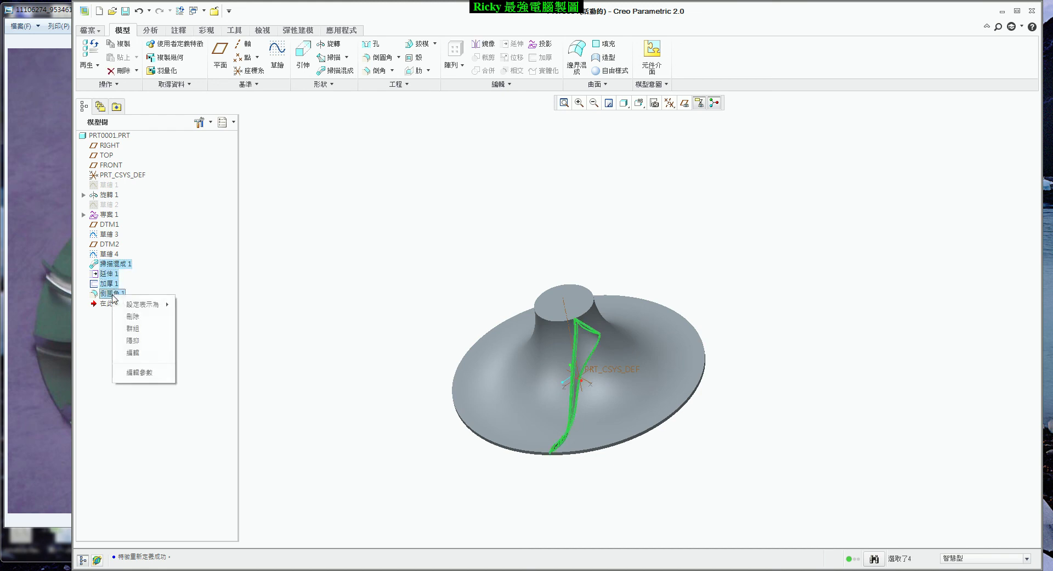
left_click(134, 328)
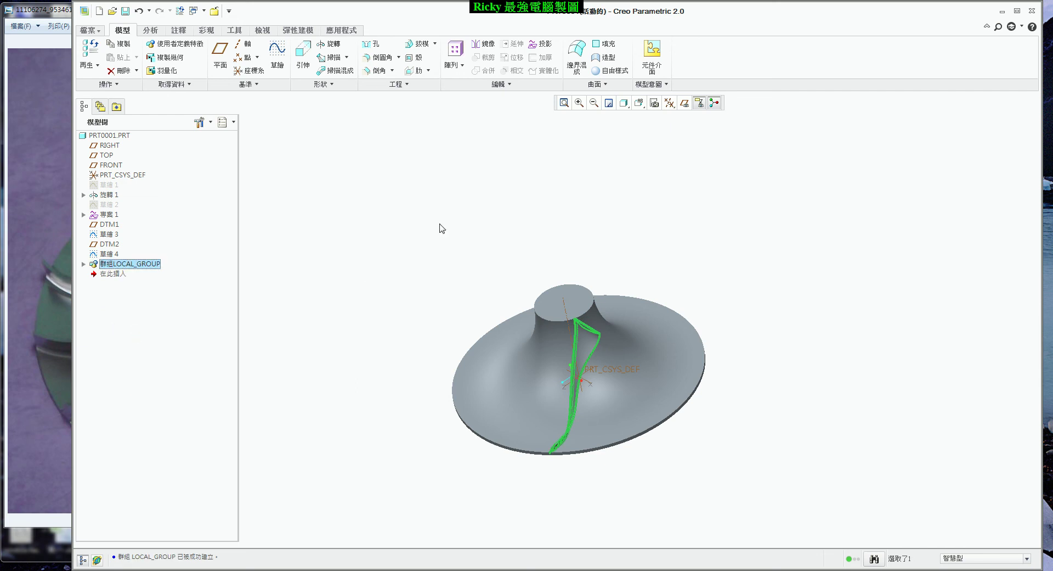
- Axis-pattern the blade group 12 times around the hub's central axis over 360°
left_click(455, 51)
left_click(107, 57)
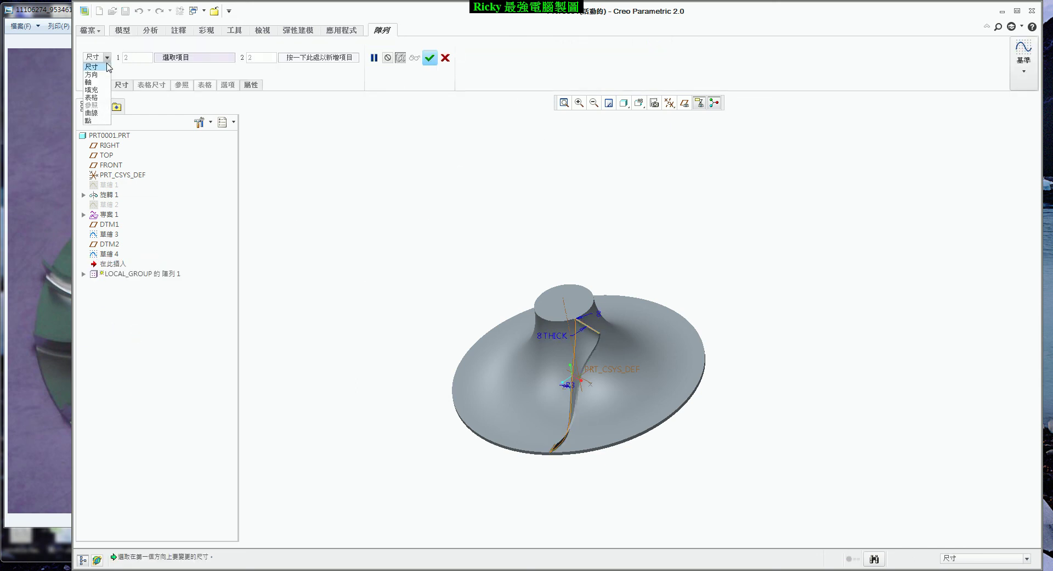
left_click(93, 84)
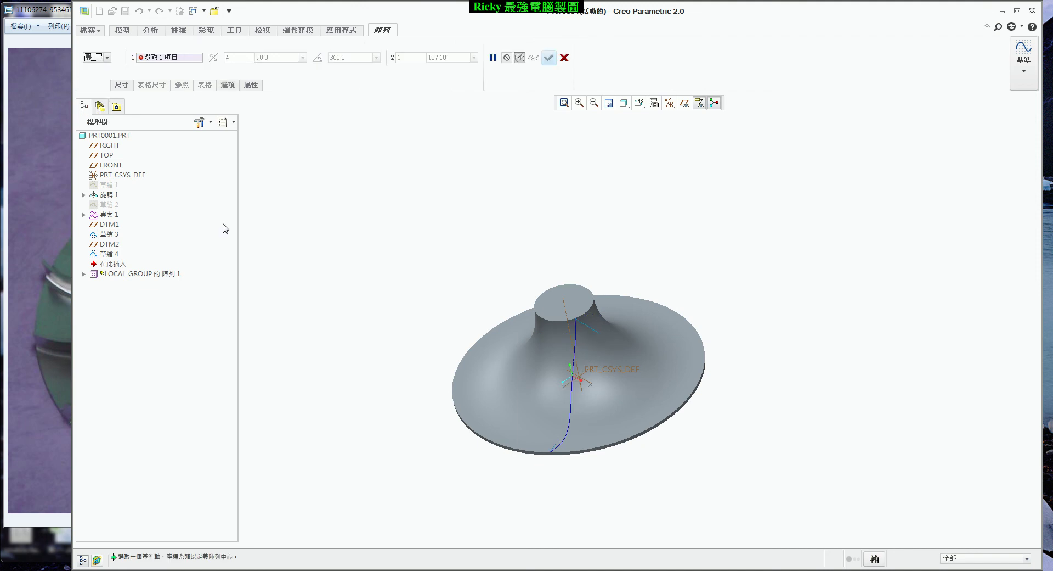
left_click(570, 333)
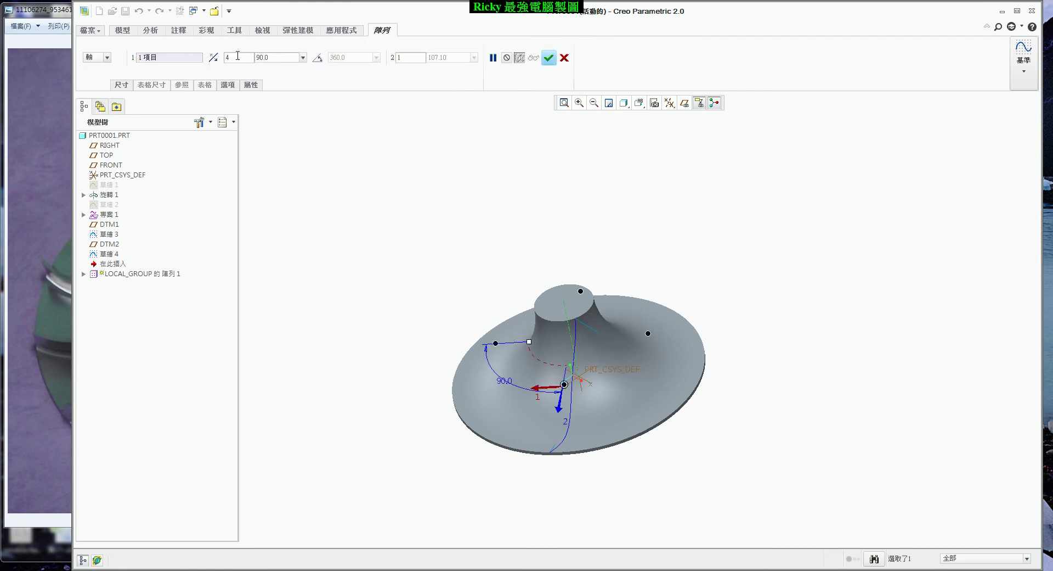
left_click(238, 58)
type("812")
left_click(317, 57)
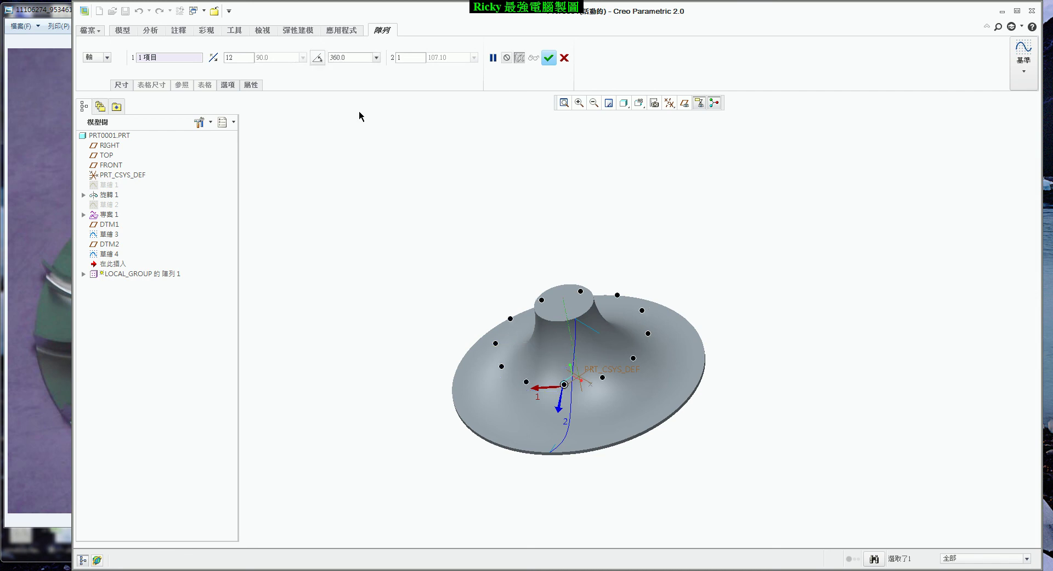
left_click(550, 58)
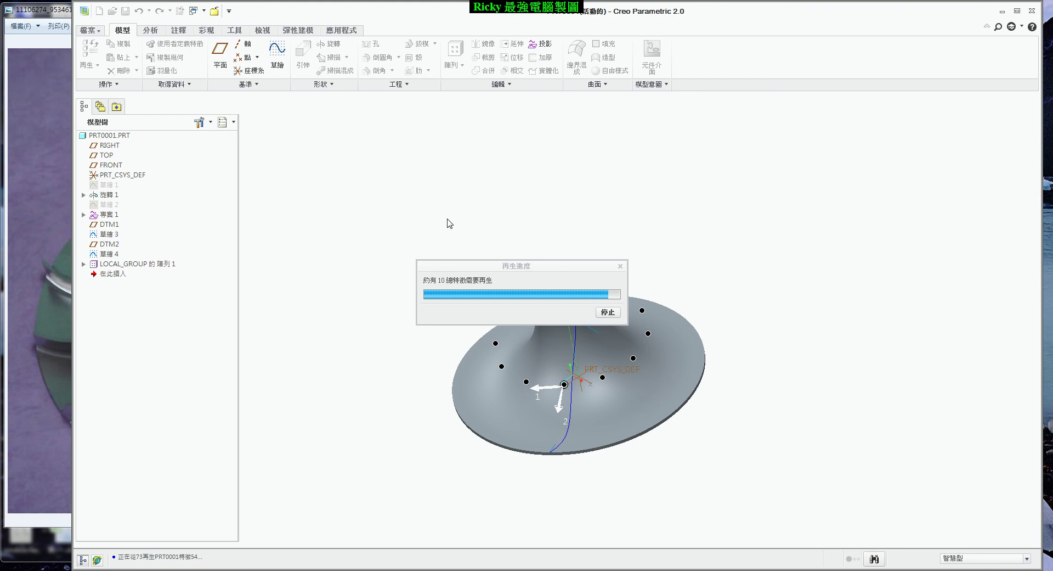
mouse_move(471, 491)
middle_mouse_down()
mouse_move(521, 465)
mouse_move(560, 472)
mouse_move(487, 496)
mouse_move(486, 506)
middle_mouse_up()
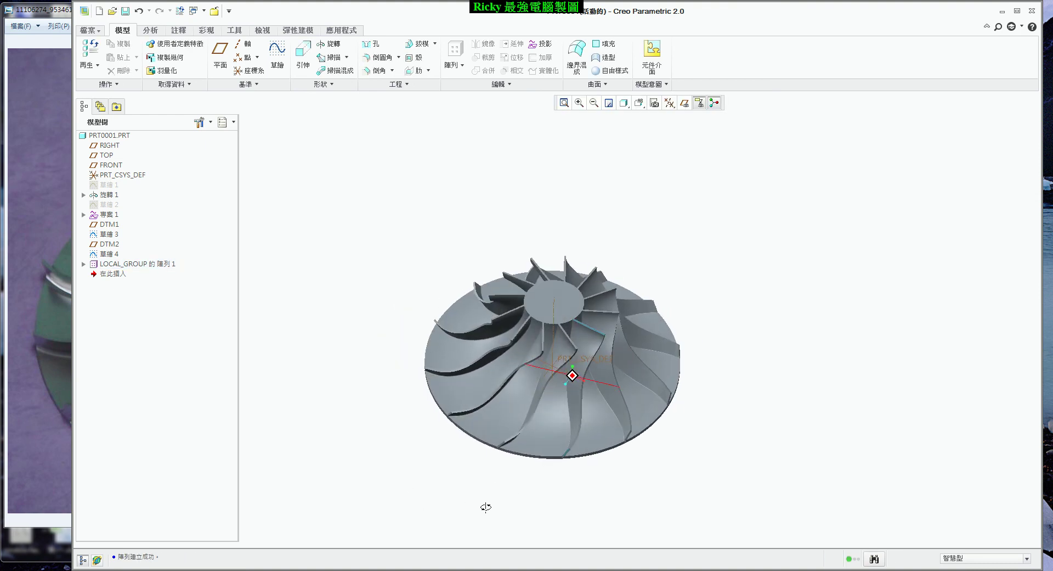
- Hide the 專案 1 curve and sketches 草繪 3 and 草繪 4 in the model tree
right_click(110, 217)
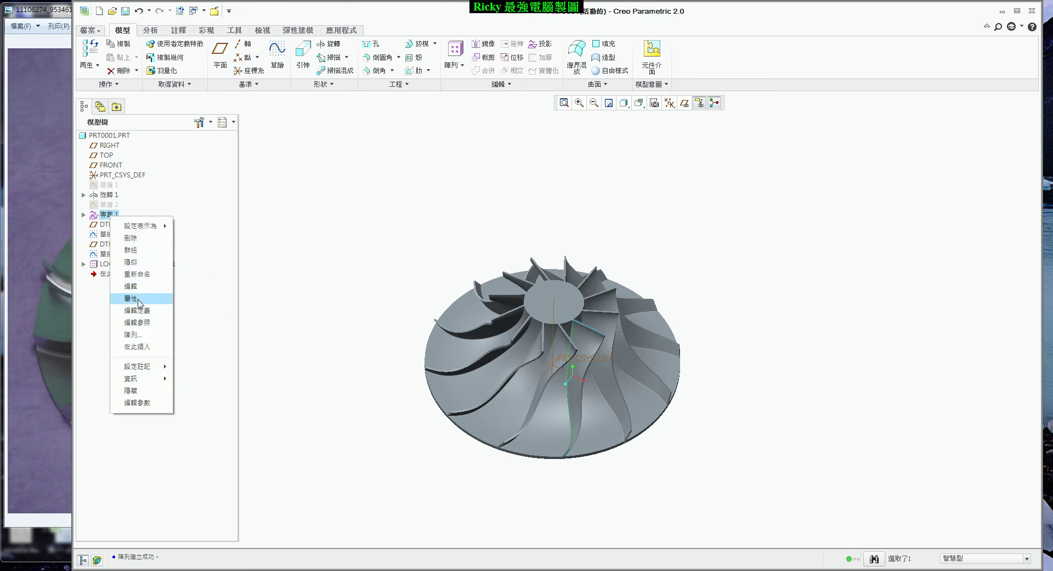
left_click(138, 390)
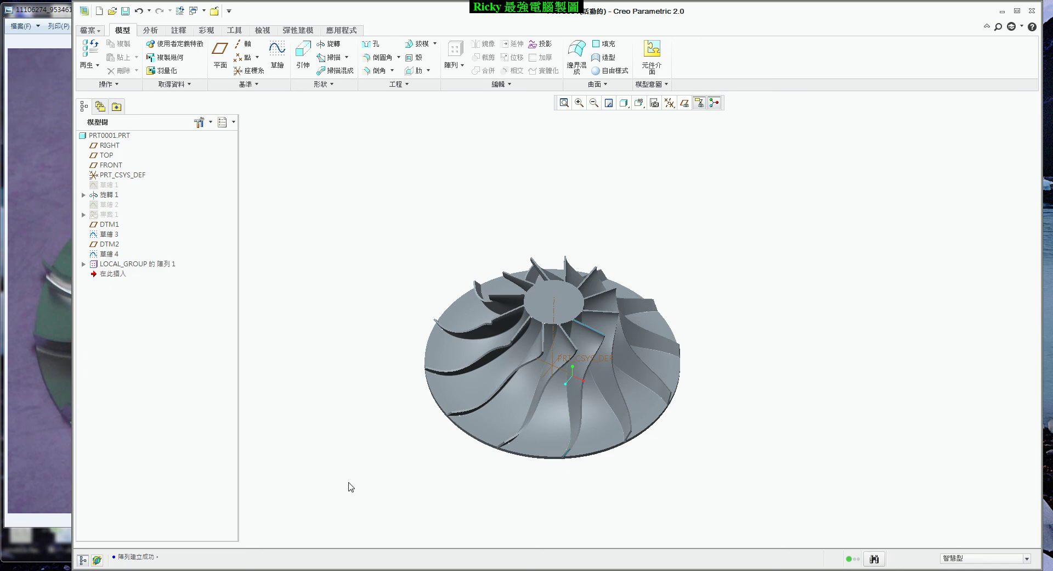
left_click(109, 233)
left_click(109, 254, "ctrl")
right_click(110, 254)
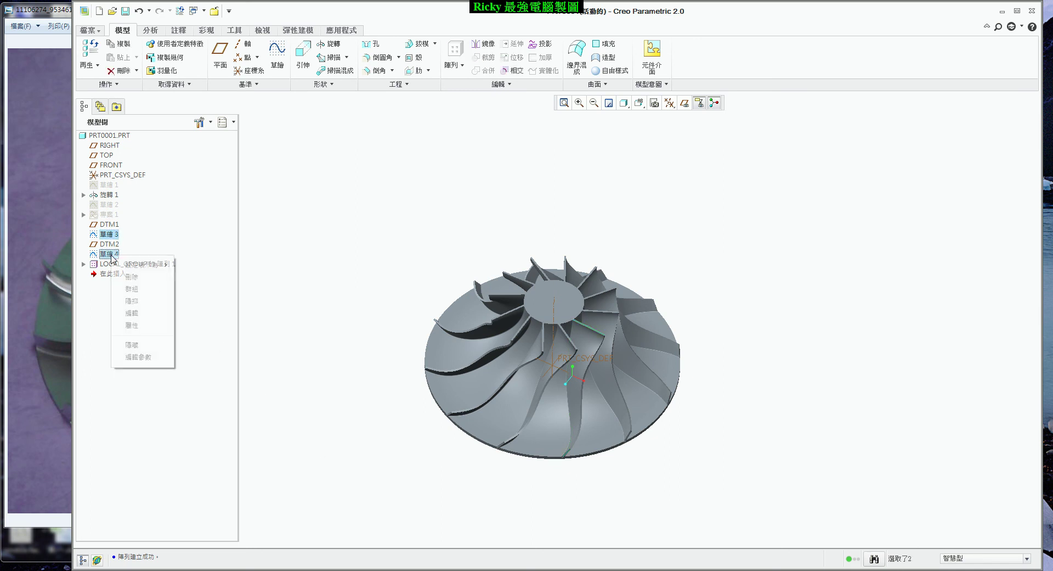
left_click(132, 345)
mouse_move(373, 476)
middle_mouse_down()
mouse_move(395, 442)
mouse_move(388, 427)
mouse_move(381, 433)
middle_mouse_up()
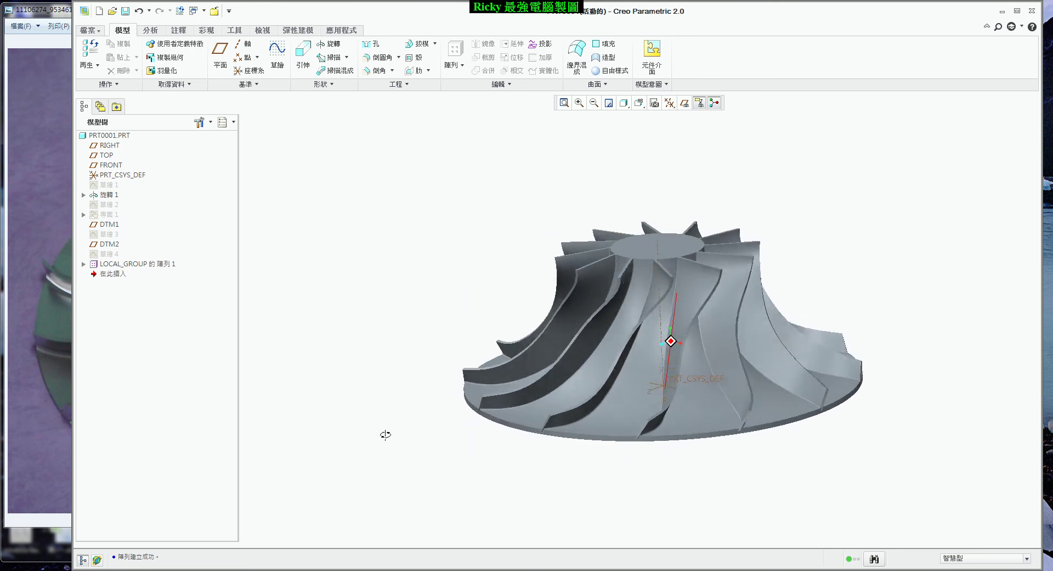
scroll(548, 435, "up", 5)
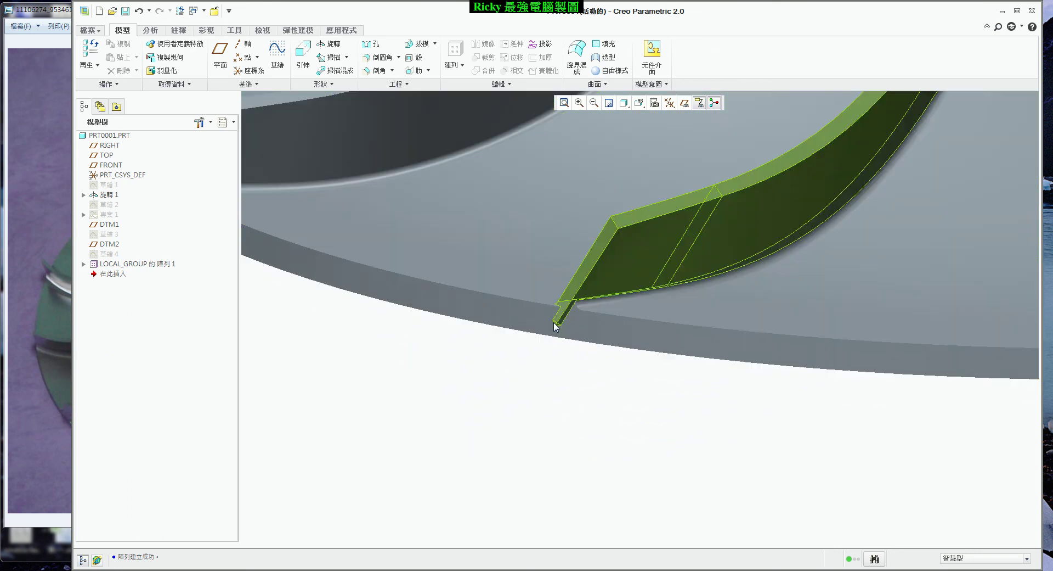
scroll(555, 324, "down", 3)
scroll(536, 400, "down", 3)
middle_click_drag(384, 297, 363, 350)
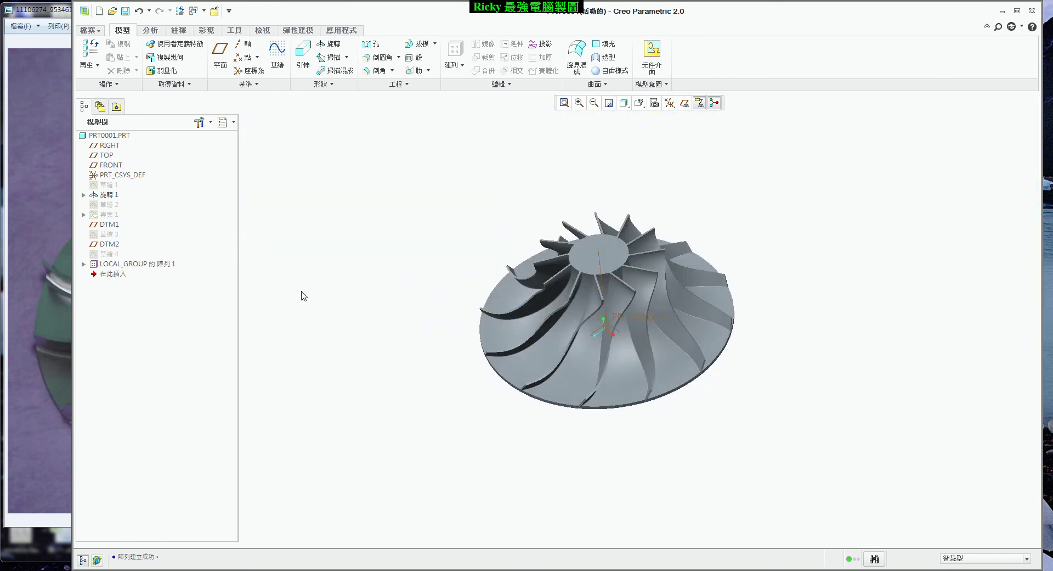
- Start a new sketch on the TOP datum plane
left_click(278, 50)
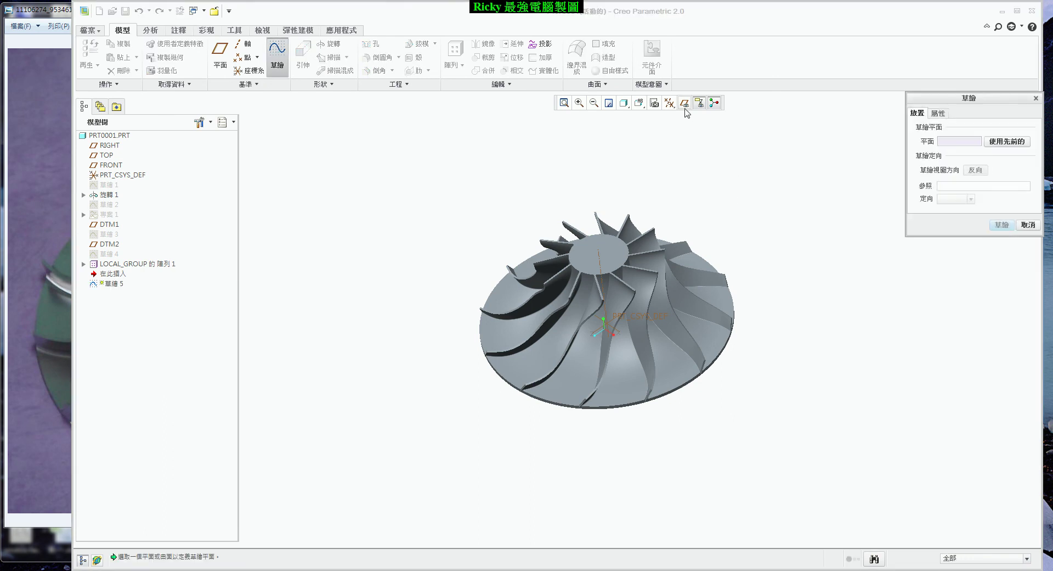
left_click(790, 317)
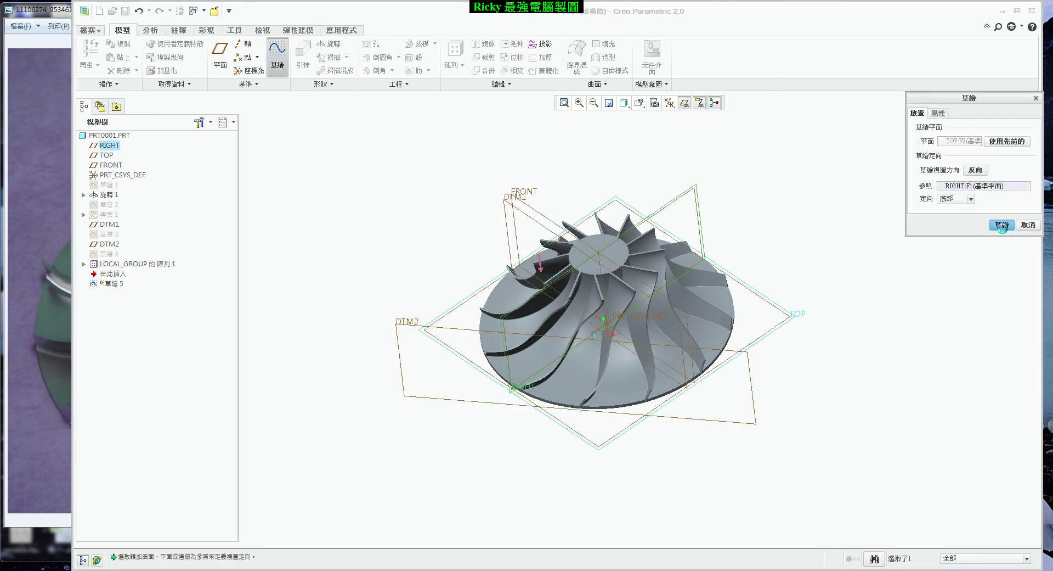
left_click(1003, 226)
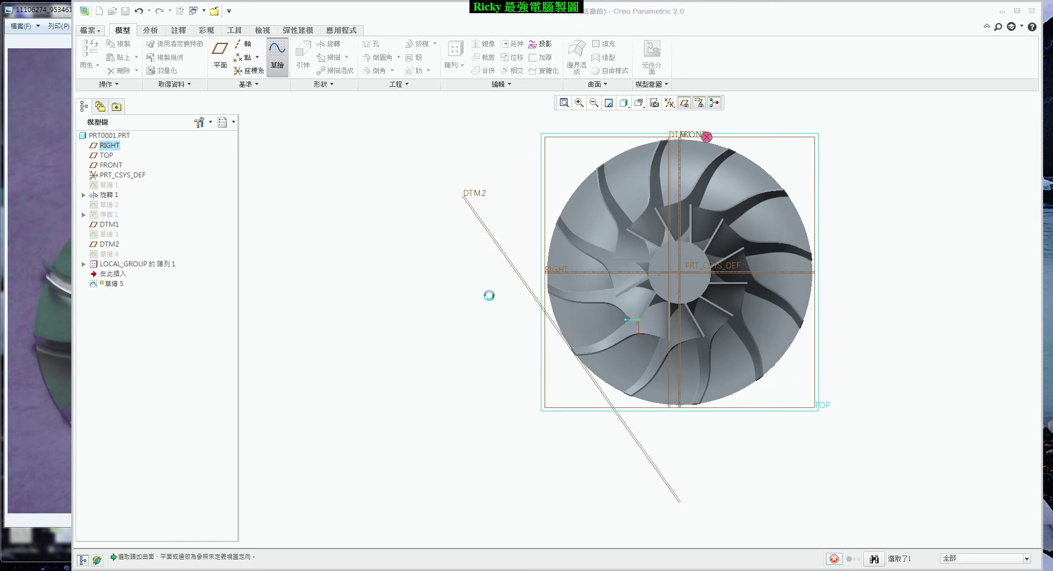
left_click(393, 72)
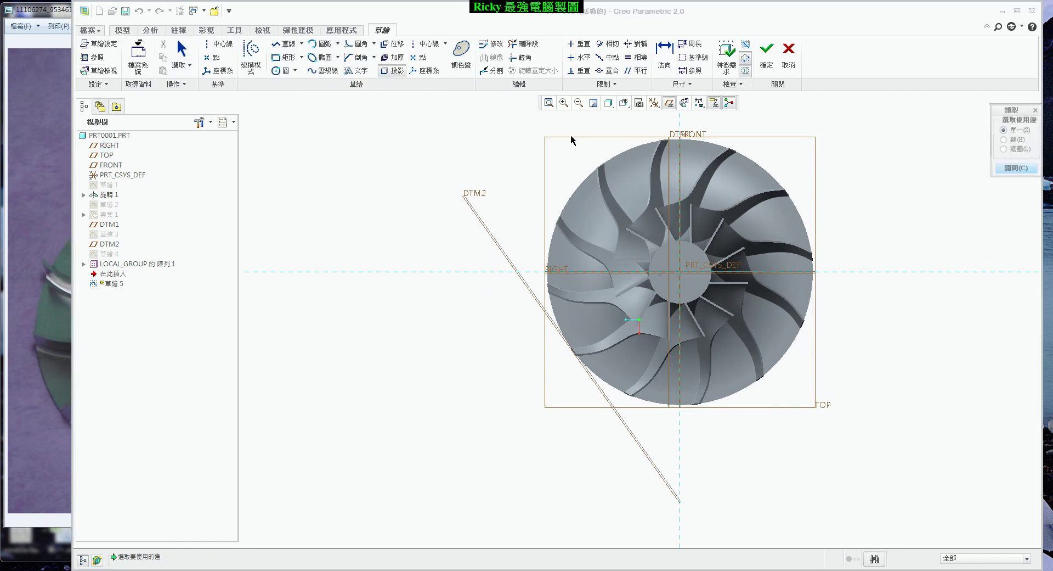
left_click(1011, 170)
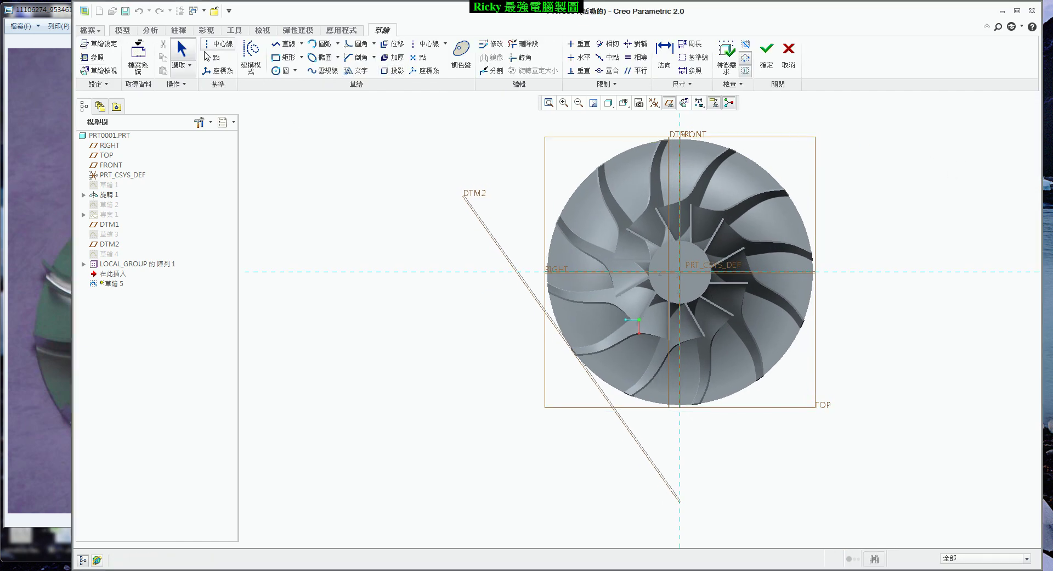
- Draw a concentric circle on the impeller's outer rim edge and finish the sketch
left_click(296, 72)
left_click(291, 99)
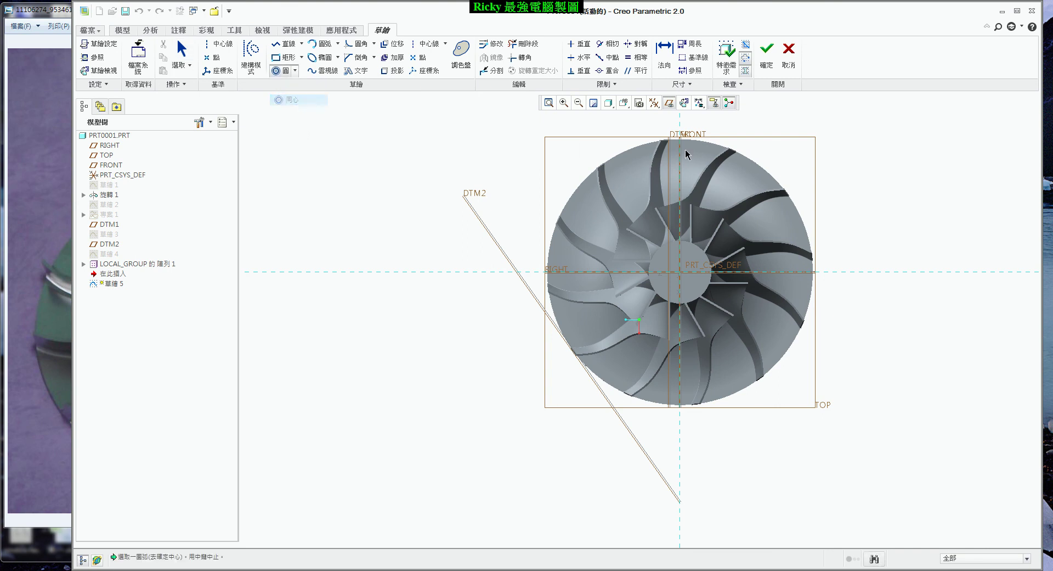
left_click(631, 156)
middle_click(451, 206)
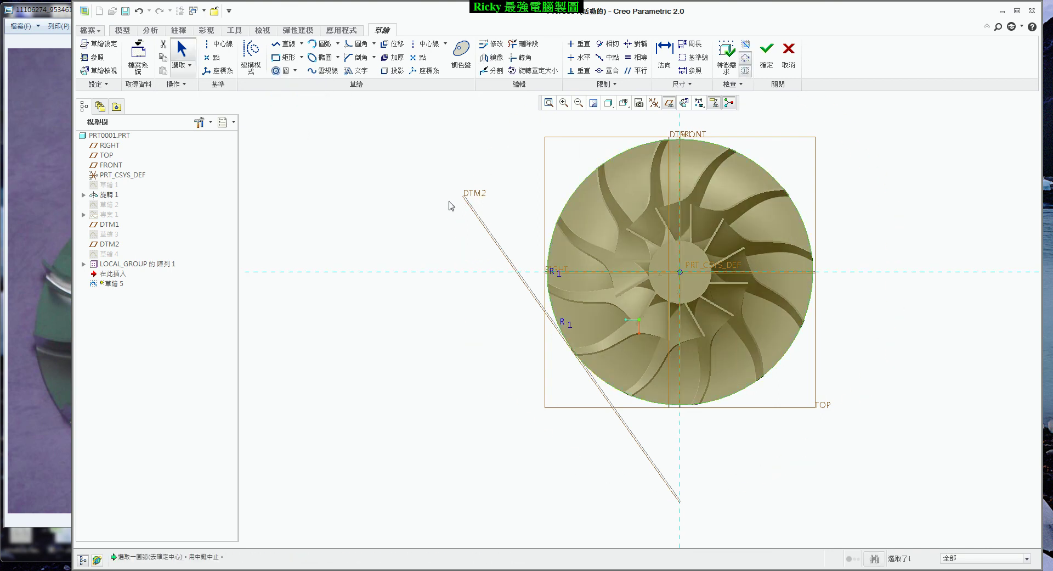
left_click(766, 58)
middle_click_drag(475, 294, 473, 276)
scroll(485, 267, "down", 3)
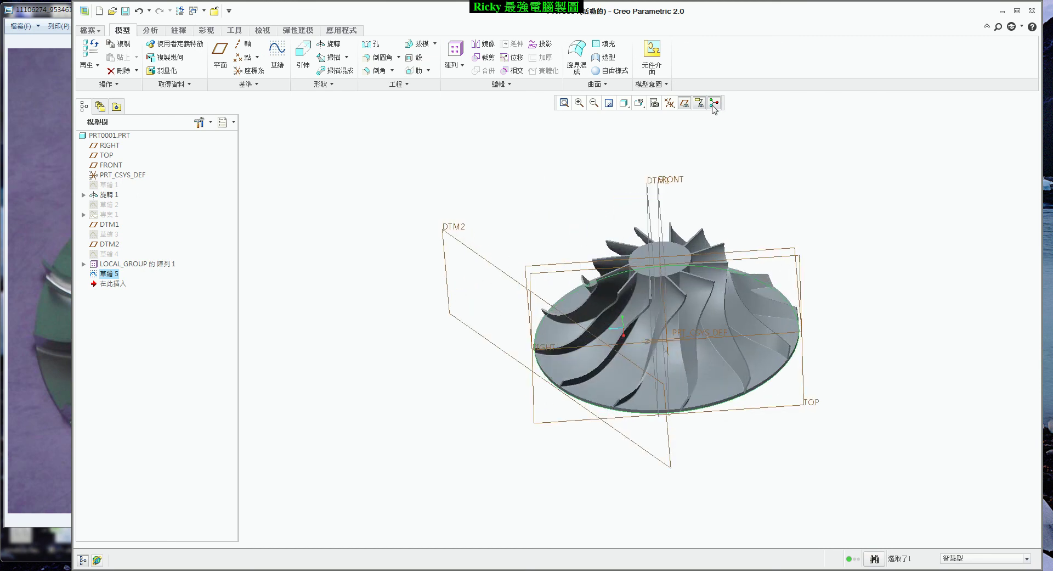
- Extrude sketch 草繪 5 as a 403.00-deep material-removing cut through the impeller
left_click(686, 104)
left_click(303, 53)
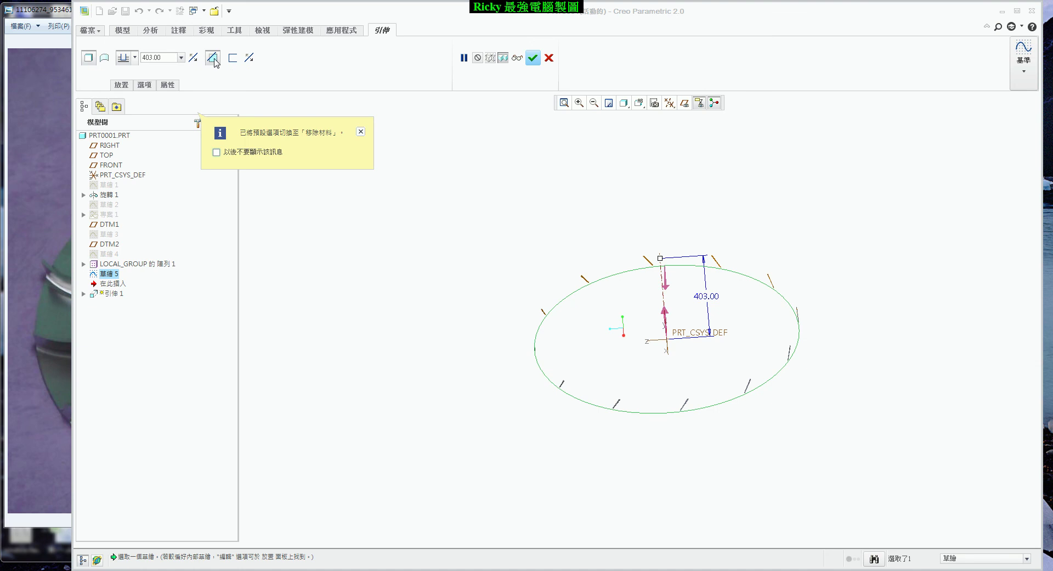
left_click(193, 58)
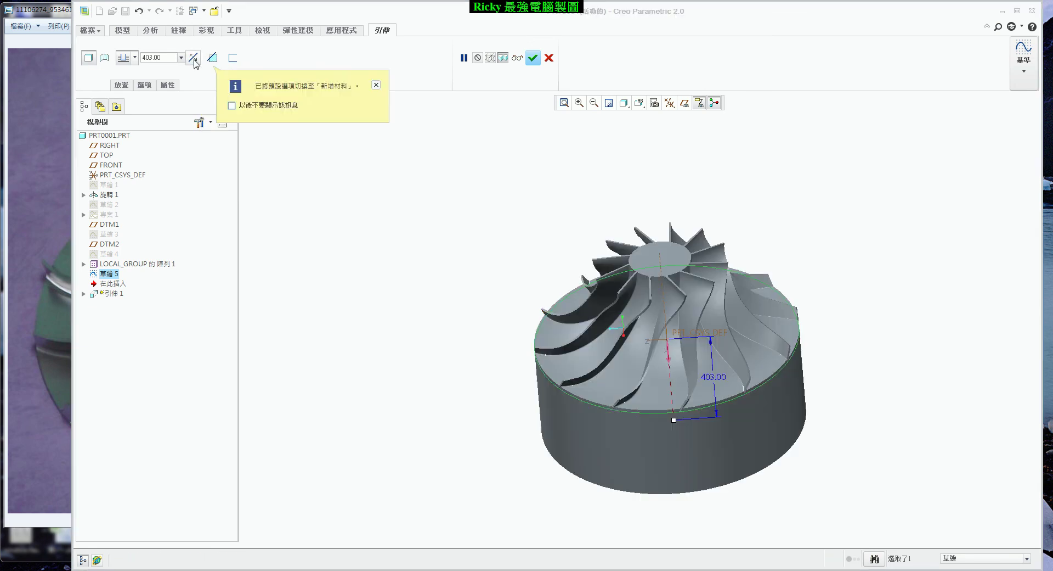
left_click(211, 58)
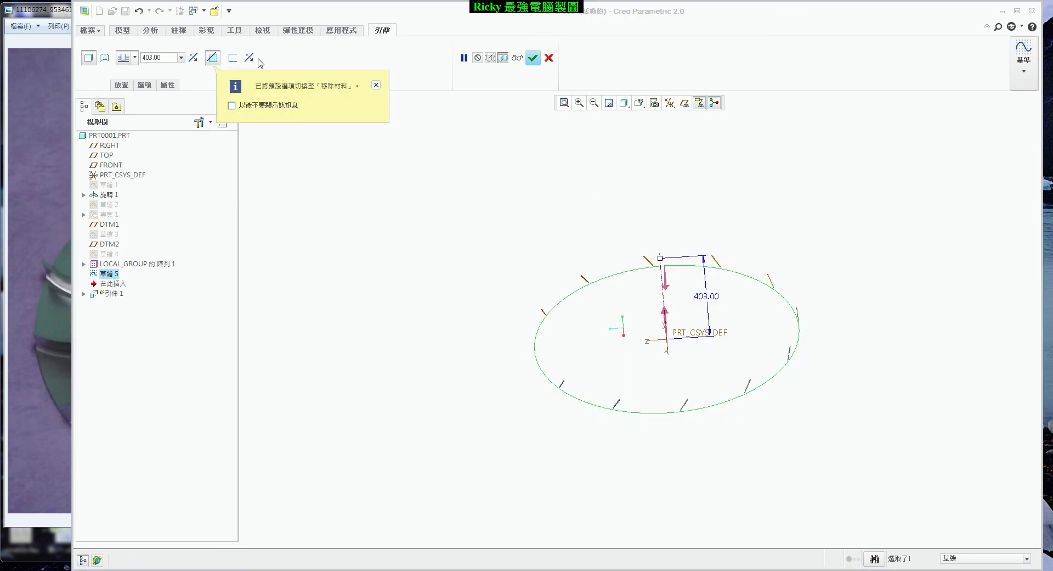
scroll(624, 422, "up", 3)
scroll(471, 394, "up", 4)
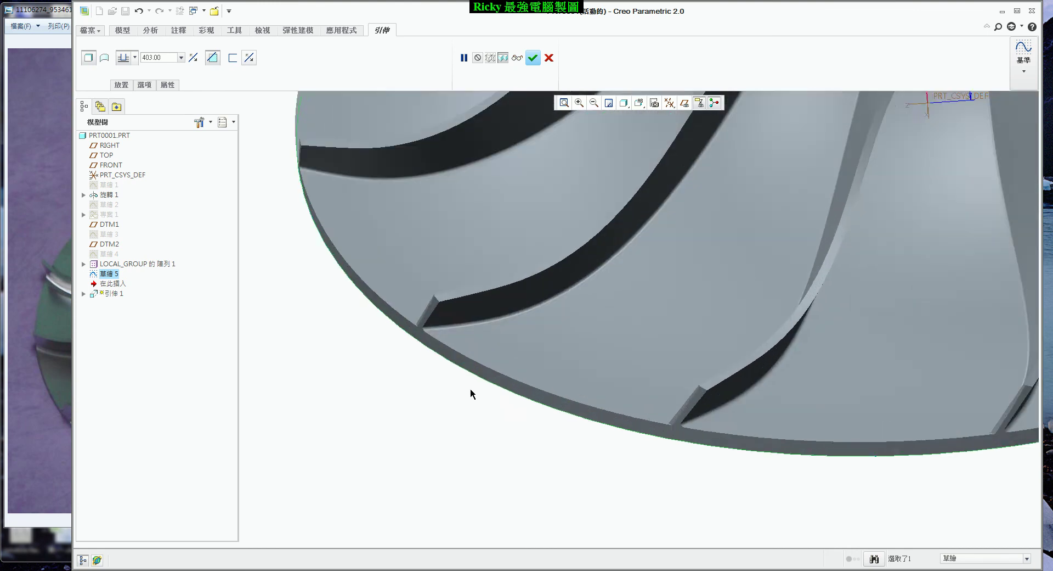
scroll(471, 393, "down", 4)
mouse_move(471, 394)
middle_mouse_down()
mouse_move(506, 381)
mouse_move(536, 425)
mouse_move(488, 376)
middle_mouse_up()
scroll(488, 376, "down", 4)
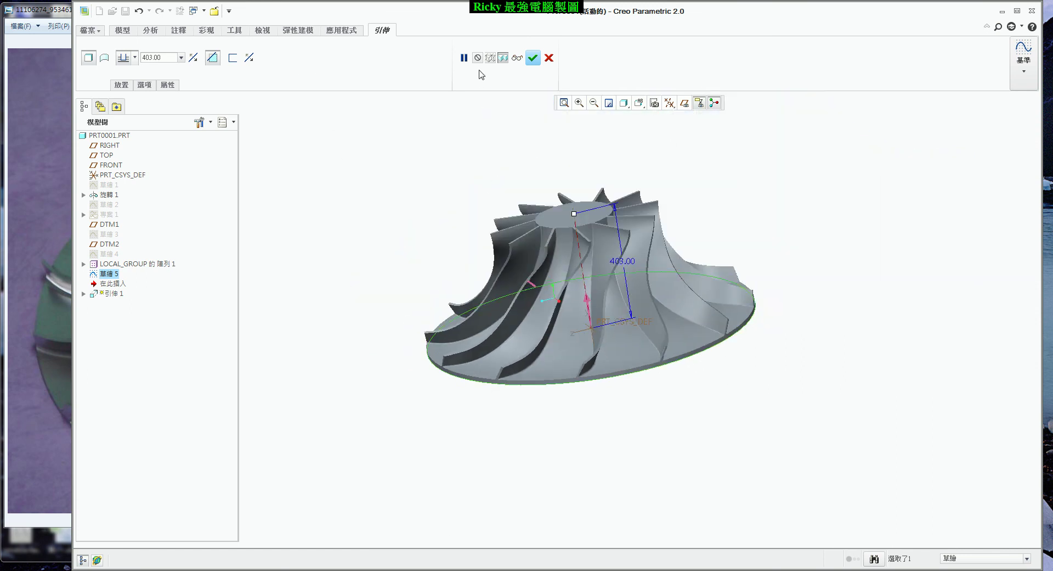
left_click(533, 58)
mouse_move(377, 235)
middle_mouse_down()
mouse_move(377, 294)
mouse_move(392, 302)
mouse_move(412, 242)
mouse_move(552, 299)
mouse_move(371, 257)
mouse_move(362, 264)
middle_mouse_up()
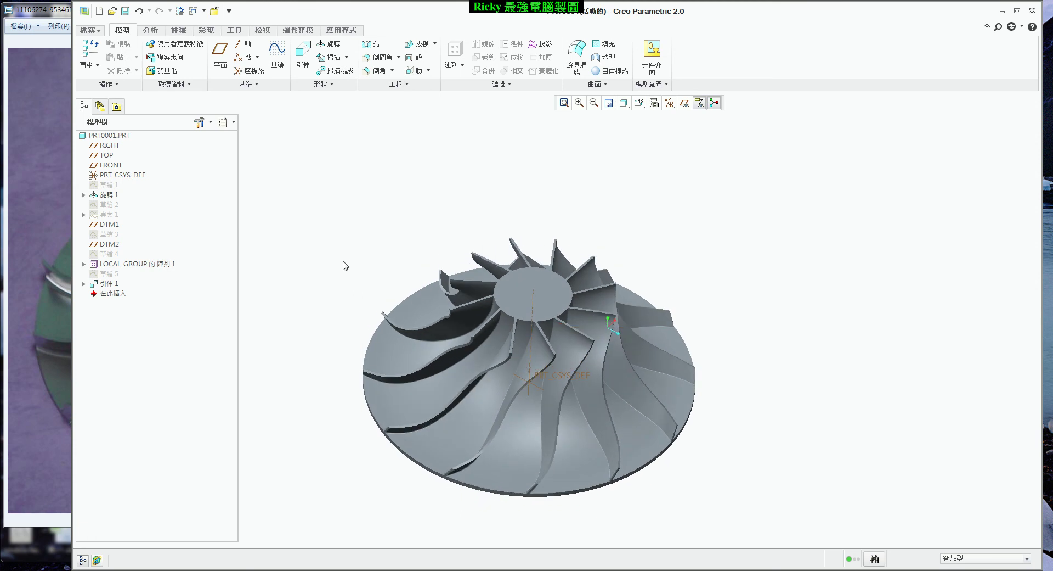